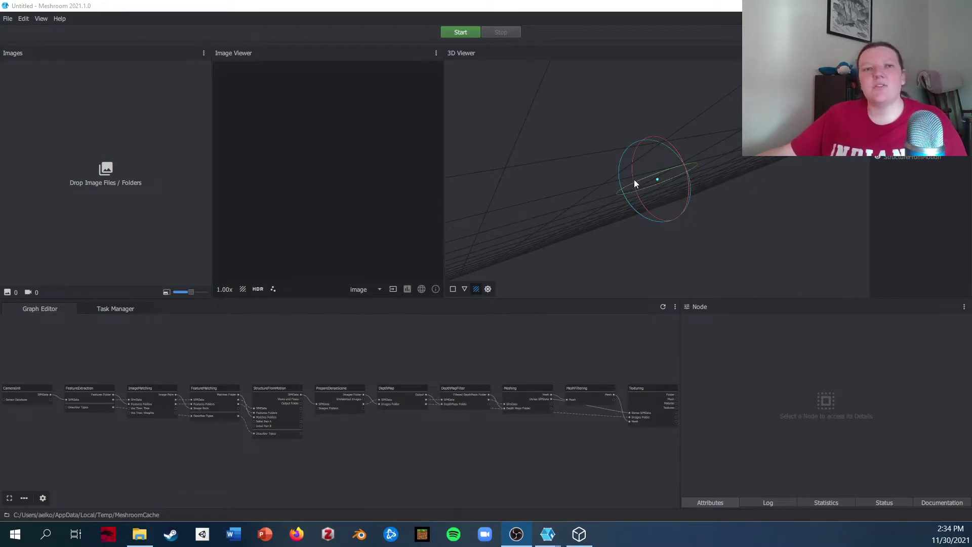
Import the 55 Diabloceratops skull photos by dragging the Diablo folder onto the Images panel
{"action": "scroll", "coordinate": [509, 441], "scroll_direction": "down", "scroll_amount": 1}
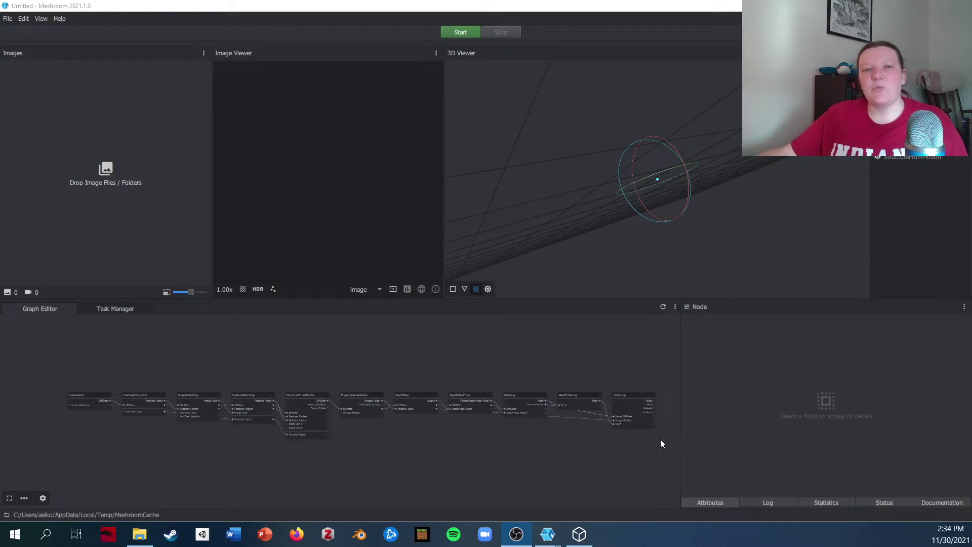
{"action": "scroll", "coordinate": [133, 417], "scroll_direction": "up", "scroll_amount": 5}
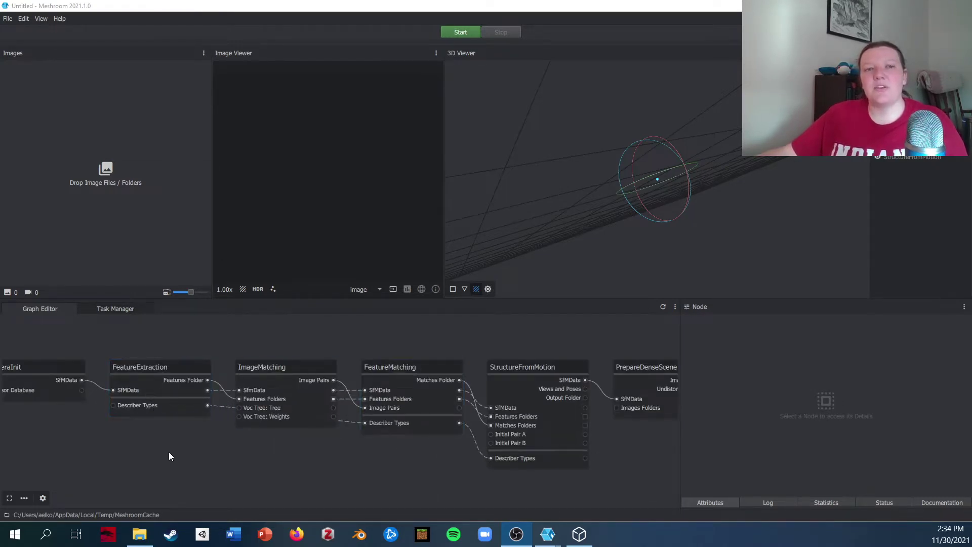
{"action": "scroll", "coordinate": [173, 450], "scroll_direction": "down", "scroll_amount": 3}
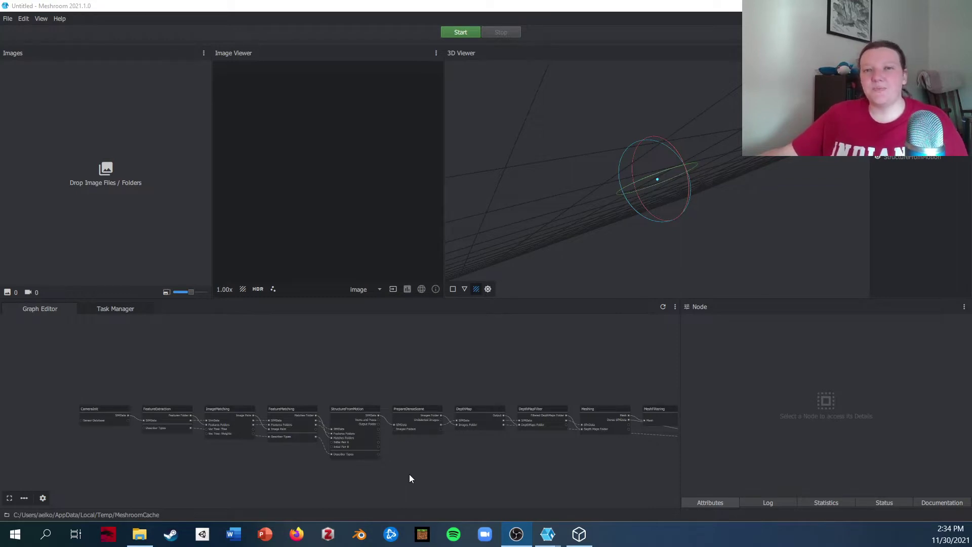
{"action": "left_click", "coordinate": [140, 534]}
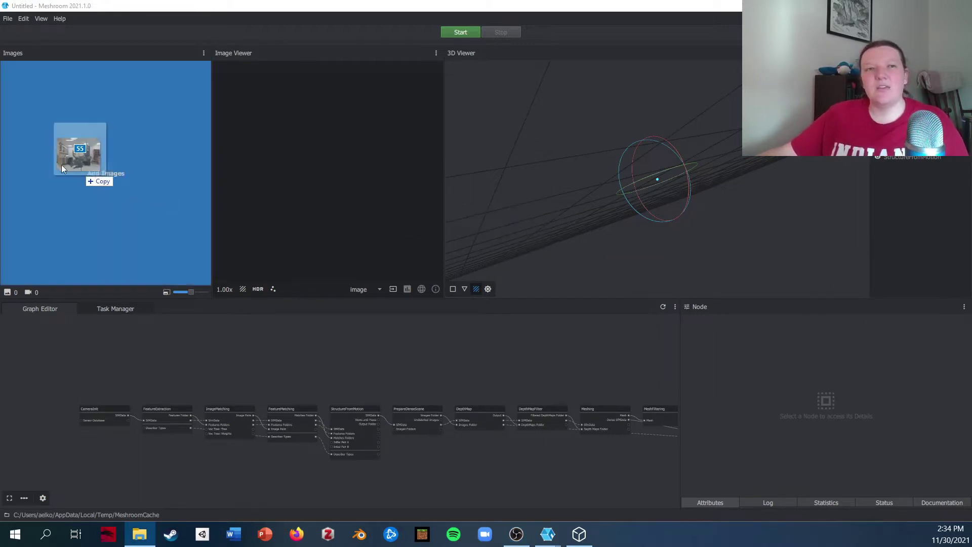
{"action": "left_click_drag", "start_coordinate": [509, 245], "coordinate": [69, 167]}
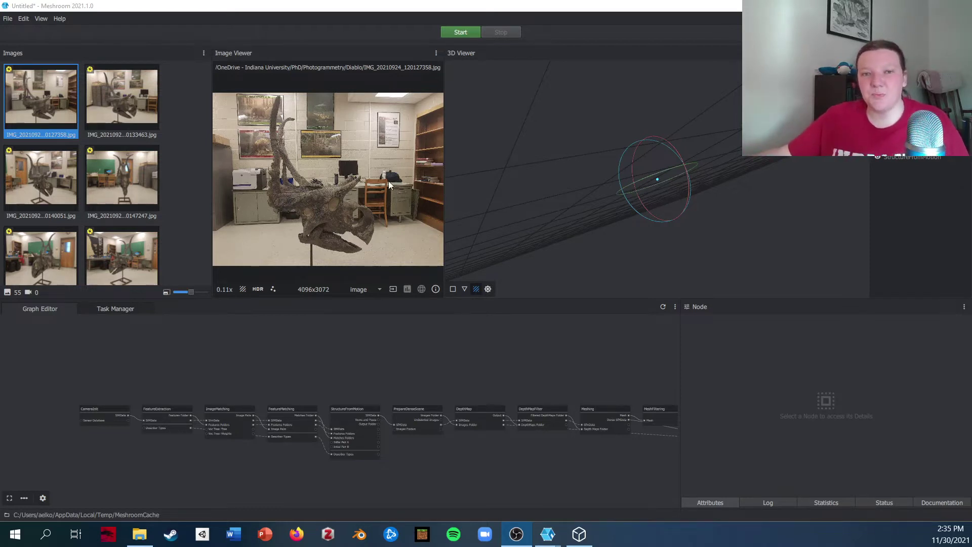
Show the recent projects list with diablo.mg, then bring the Diablo_Test folder window forward
{"action": "left_click", "coordinate": [8, 19]}
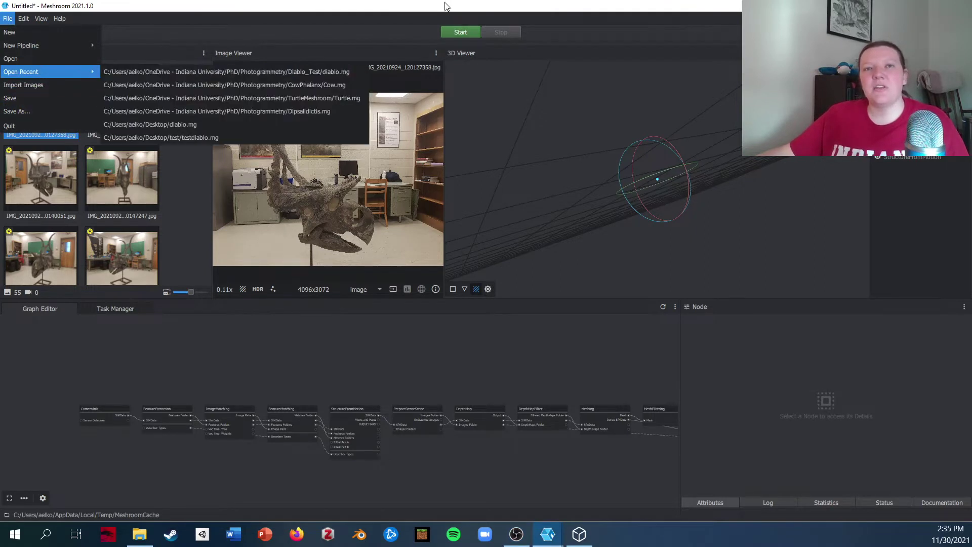
{"action": "mouse_move", "coordinate": [20, 71]}
{"action": "mouse_move", "coordinate": [139, 535]}
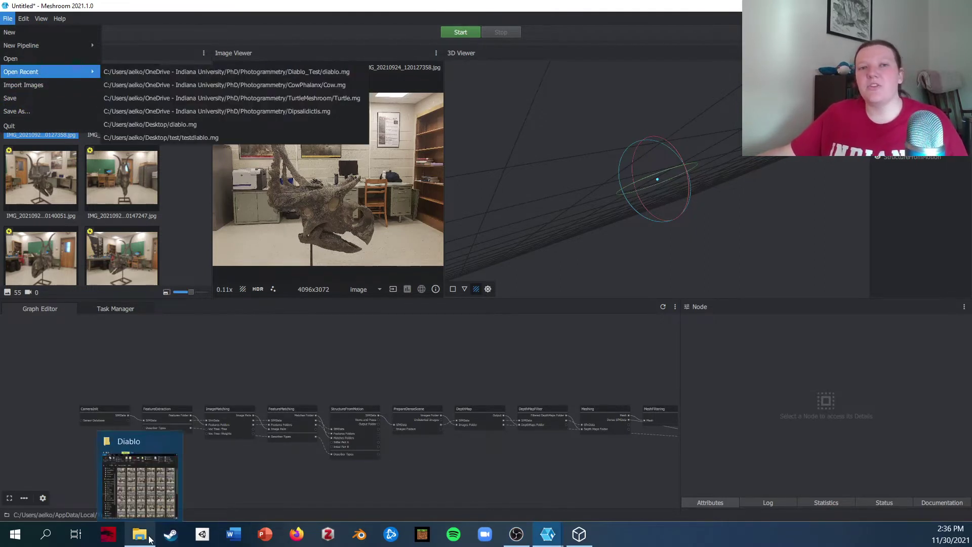
{"action": "left_click", "coordinate": [146, 535]}
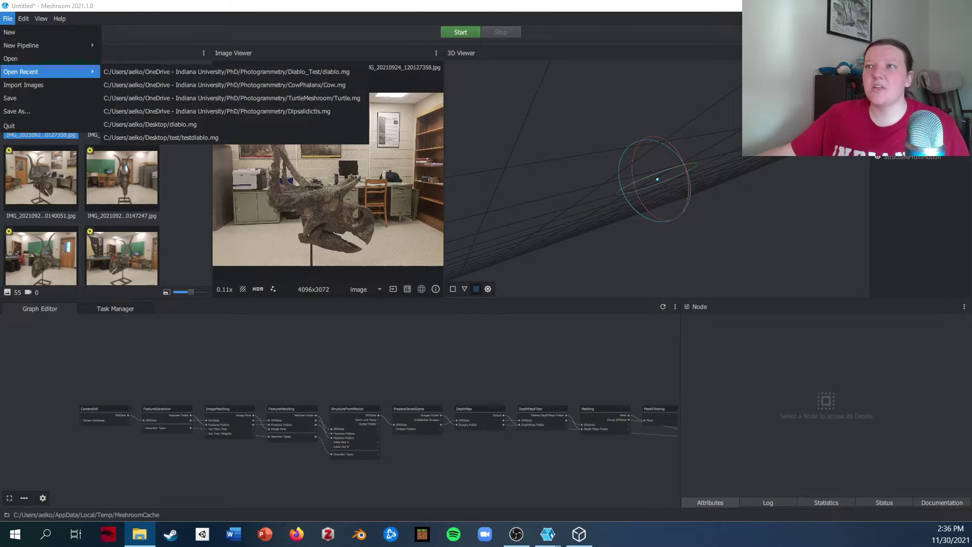
{"action": "key", "text": "alt+Tab"}
Open the MeshroomCache folder inside Diablo_Test and move the Explorer window off Meshroom
{"action": "left_click_drag", "start_coordinate": [621, 74], "coordinate": [521, 41]}
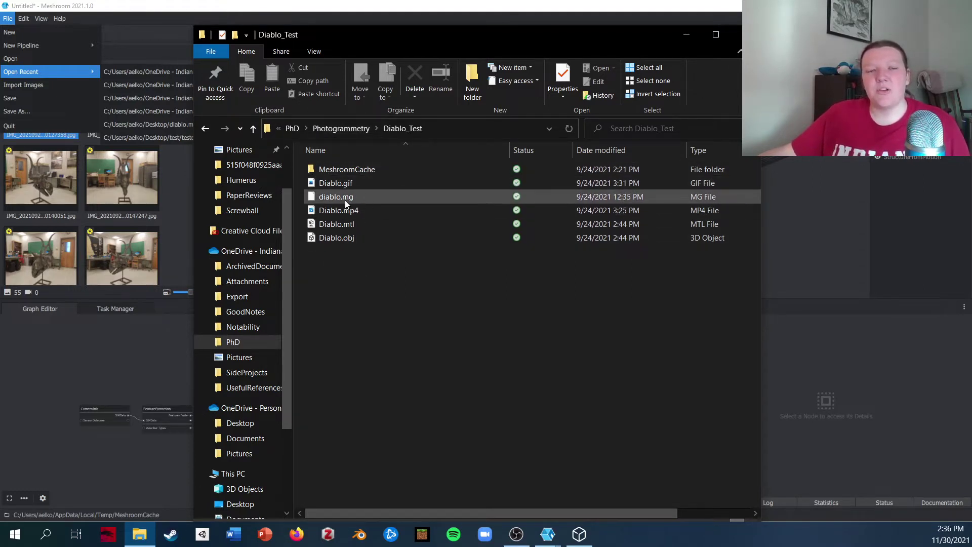
{"action": "double_click", "coordinate": [374, 169]}
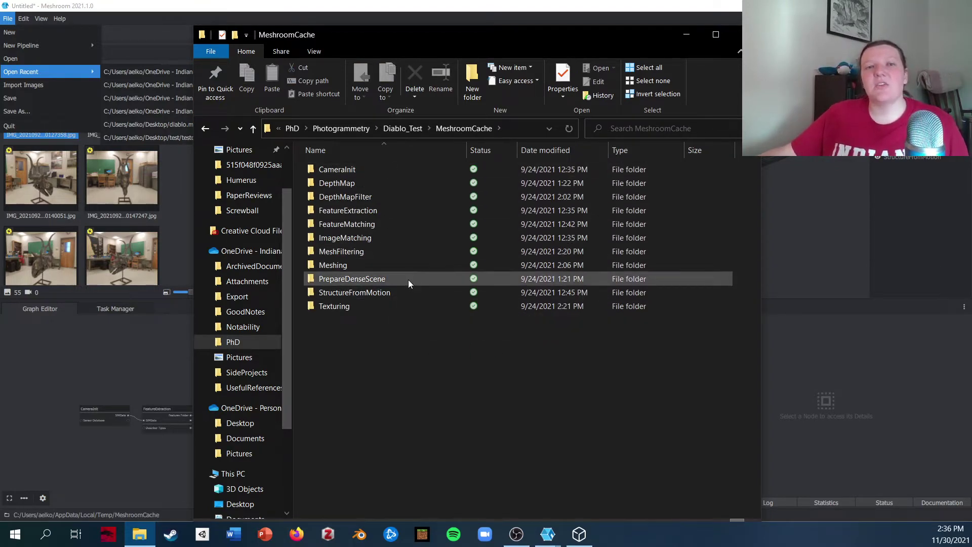
{"action": "left_click_drag", "start_coordinate": [355, 35], "coordinate": [971, 96]}
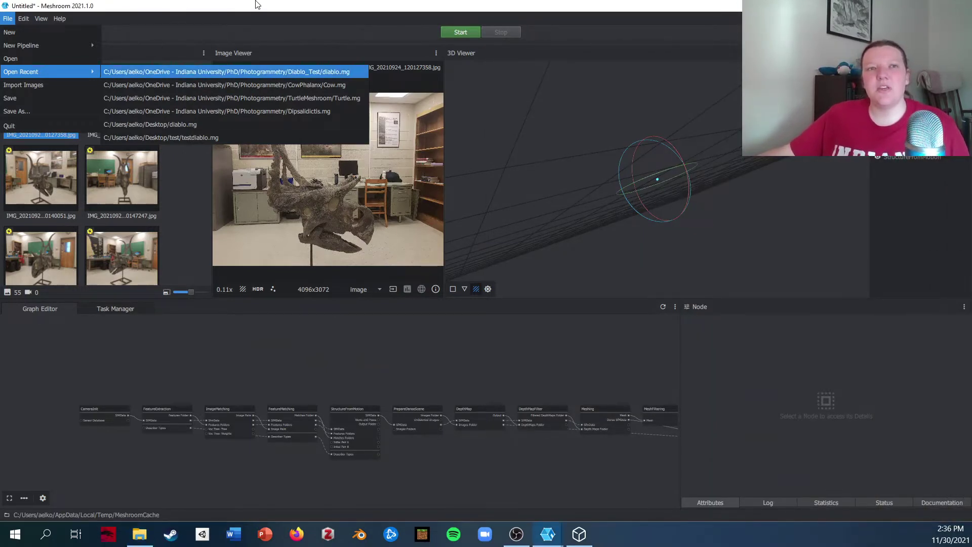
Close the recent-projects list, then zoom and pan the Graph Editor so CameraInit shows
{"action": "left_click", "coordinate": [259, 28]}
{"action": "scroll", "coordinate": [430, 440], "scroll_direction": "up", "scroll_amount": 2}
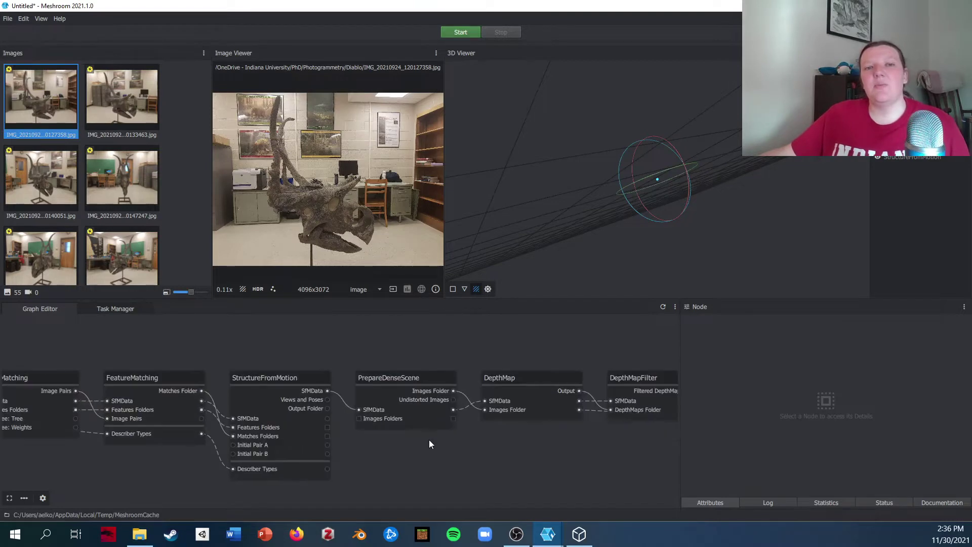
{"action": "scroll", "coordinate": [499, 438], "scroll_direction": "up", "scroll_amount": 1}
{"action": "scroll", "coordinate": [521, 428], "scroll_direction": "up", "scroll_amount": 1}
{"action": "scroll", "coordinate": [520, 427], "scroll_direction": "down", "scroll_amount": 1}
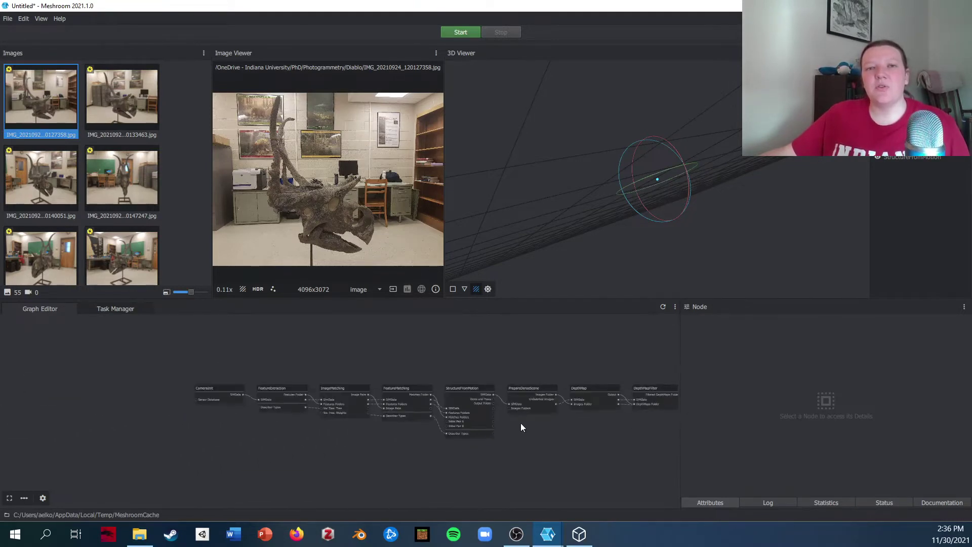
{"action": "scroll", "coordinate": [526, 422], "scroll_direction": "up", "scroll_amount": 1}
{"action": "middle_click_drag", "start_coordinate": [526, 423], "coordinate": [623, 400]}
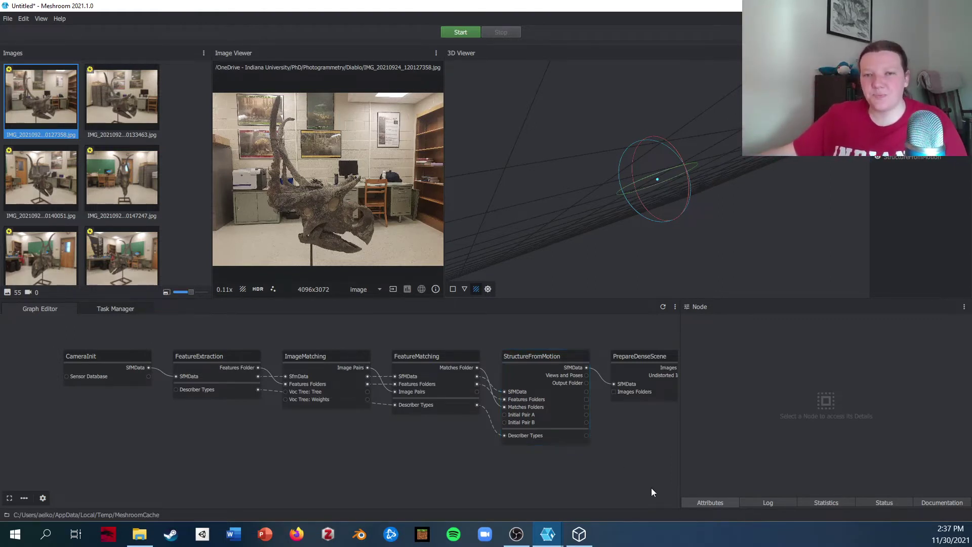
Bring up the StructureFromMotion node's action menu and dismiss it unused
{"action": "right_click", "coordinate": [517, 366]}
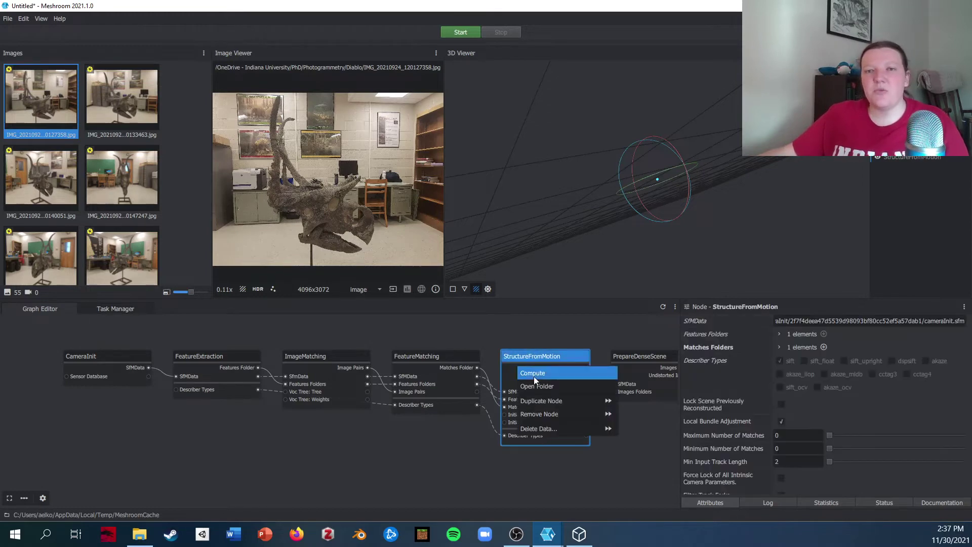
{"action": "left_click", "coordinate": [545, 343]}
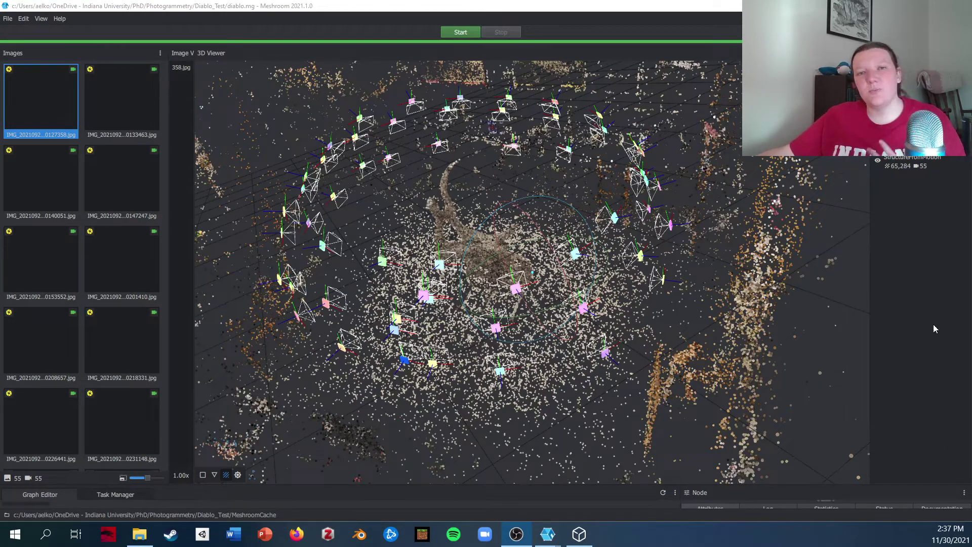
{"action": "left_click_drag", "start_coordinate": [719, 342], "coordinate": [632, 347]}
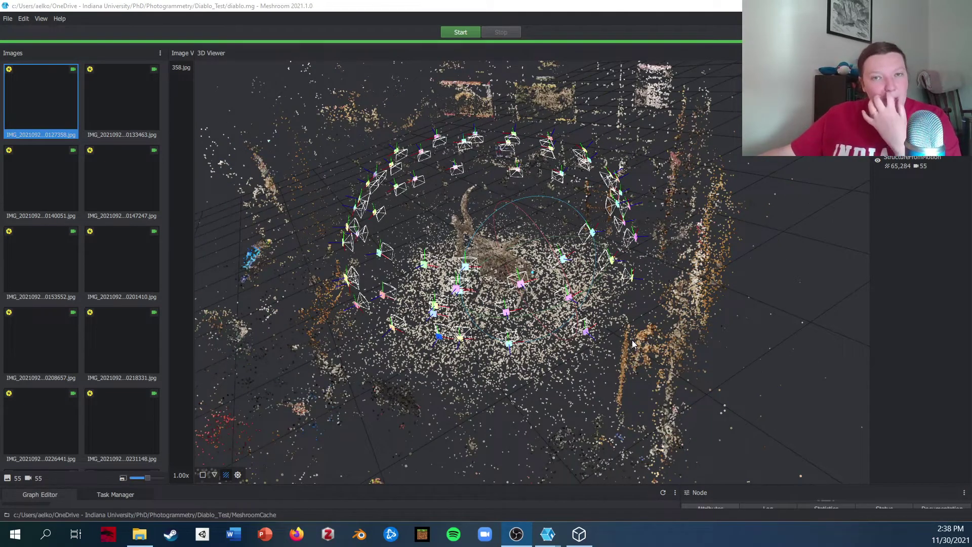
{"action": "left_click_drag", "start_coordinate": [633, 340], "coordinate": [601, 271]}
{"action": "left_click_drag", "start_coordinate": [650, 223], "coordinate": [610, 330]}
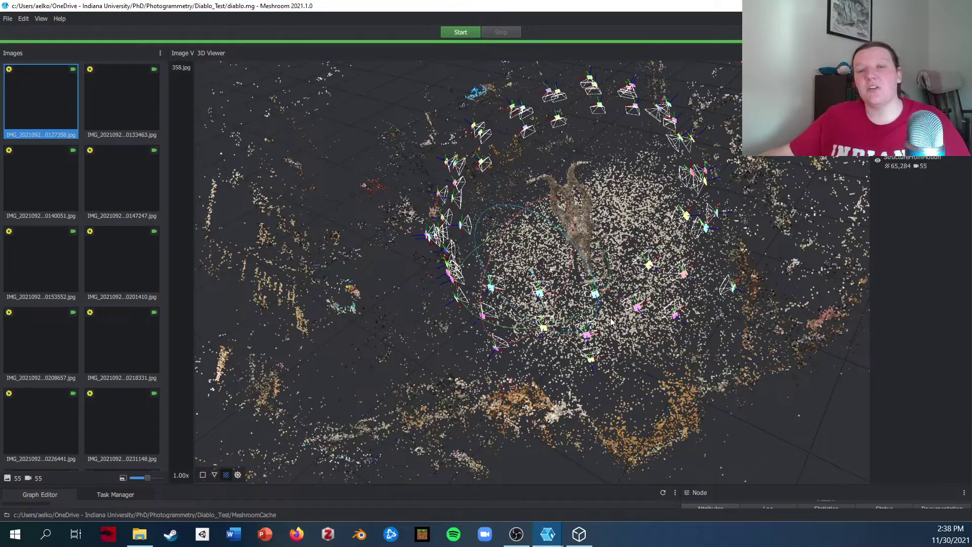
{"action": "left_click_drag", "start_coordinate": [635, 283], "coordinate": [649, 280]}
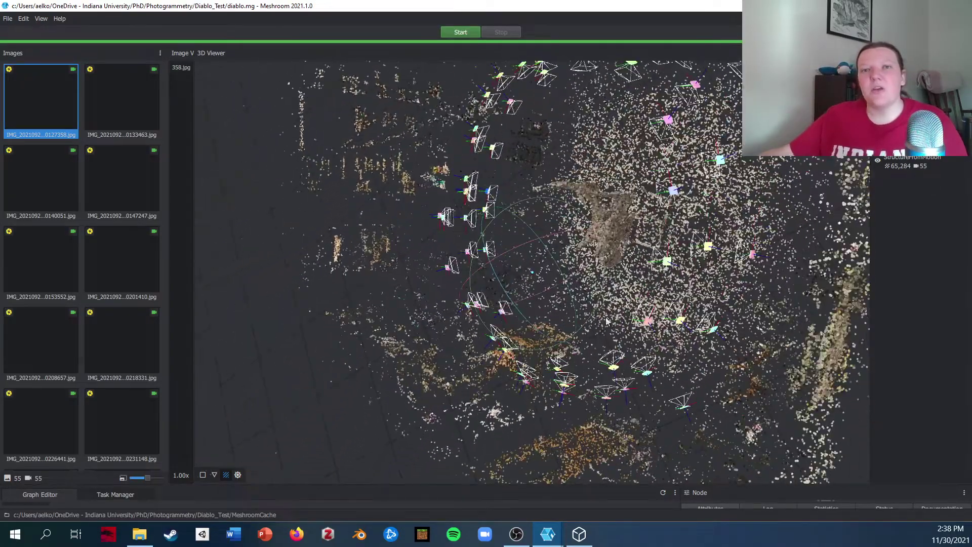
{"action": "scroll", "coordinate": [649, 280], "scroll_direction": "up", "scroll_amount": 5}
{"action": "scroll", "coordinate": [648, 276], "scroll_direction": "up", "scroll_amount": 3}
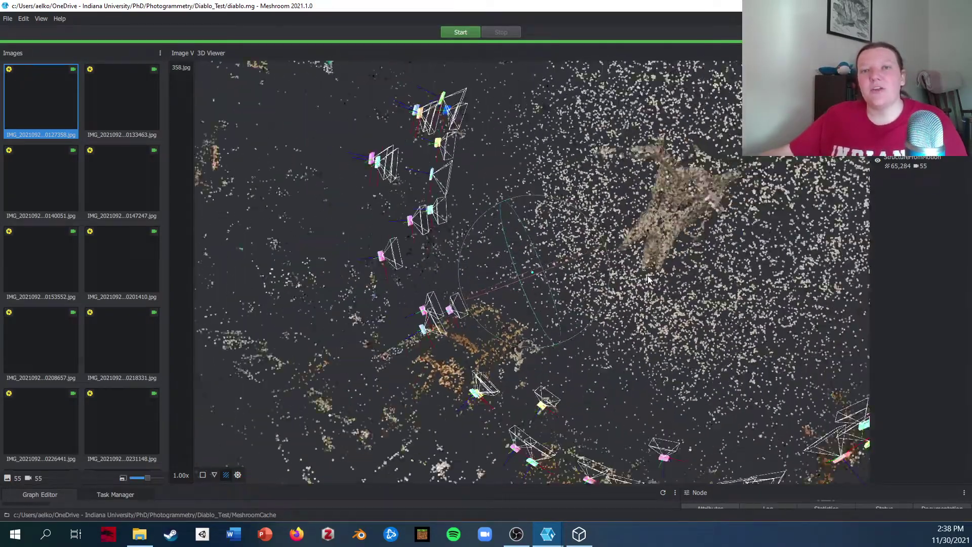
{"action": "mouse_move", "coordinate": [649, 275]}
{"action": "left_mouse_down"}
{"action": "mouse_move", "coordinate": [622, 233]}
{"action": "mouse_move", "coordinate": [674, 167]}
{"action": "mouse_move", "coordinate": [516, 238]}
{"action": "left_mouse_up"}
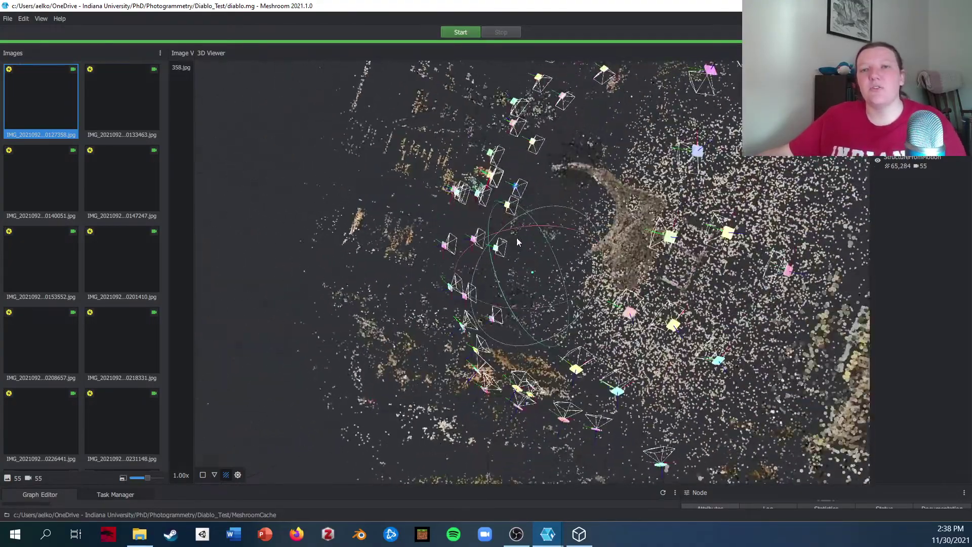
{"action": "scroll", "coordinate": [627, 252], "scroll_direction": "up", "scroll_amount": 4}
{"action": "mouse_move", "coordinate": [627, 251]}
{"action": "left_mouse_down"}
{"action": "mouse_move", "coordinate": [763, 285]}
{"action": "mouse_move", "coordinate": [631, 275]}
{"action": "mouse_move", "coordinate": [586, 242]}
{"action": "mouse_move", "coordinate": [538, 302]}
{"action": "mouse_move", "coordinate": [454, 219]}
{"action": "mouse_move", "coordinate": [408, 241]}
{"action": "left_mouse_up"}
{"action": "scroll", "coordinate": [630, 275], "scroll_direction": "up", "scroll_amount": 3}
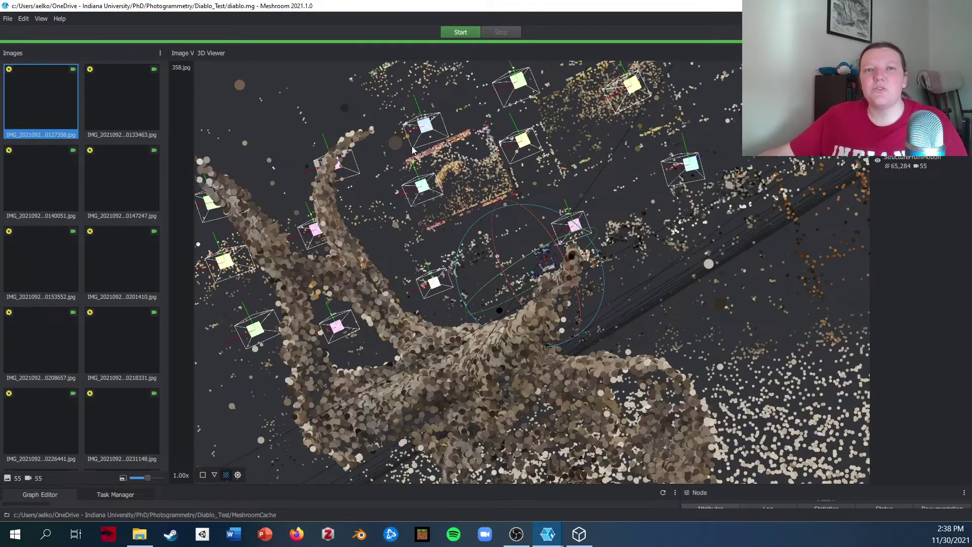
{"action": "mouse_move", "coordinate": [412, 149]}
{"action": "left_mouse_down"}
{"action": "mouse_move", "coordinate": [434, 312]}
{"action": "mouse_move", "coordinate": [549, 89]}
{"action": "mouse_move", "coordinate": [371, 201]}
{"action": "left_mouse_up"}
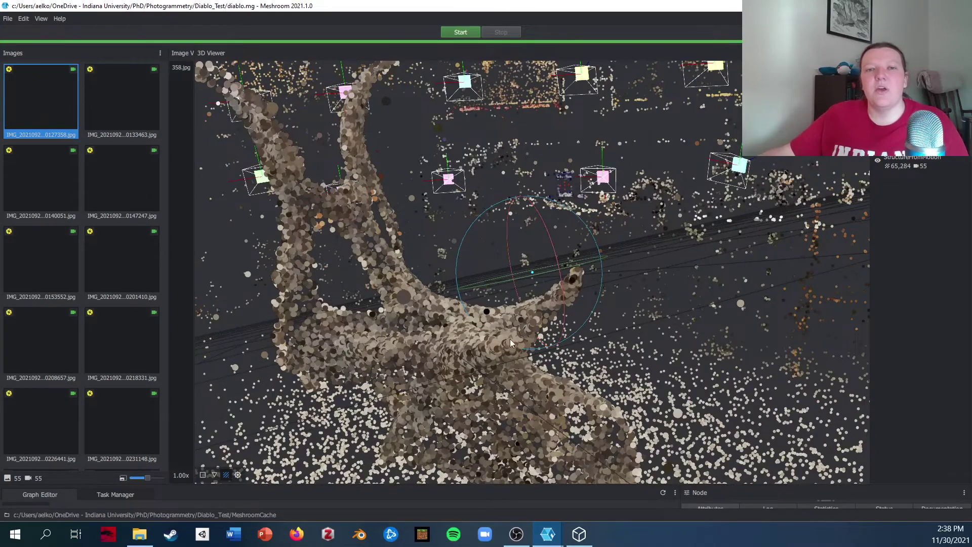
{"action": "mouse_move", "coordinate": [509, 339]}
{"action": "left_mouse_down"}
{"action": "mouse_move", "coordinate": [591, 298]}
{"action": "mouse_move", "coordinate": [433, 345]}
{"action": "left_mouse_up"}
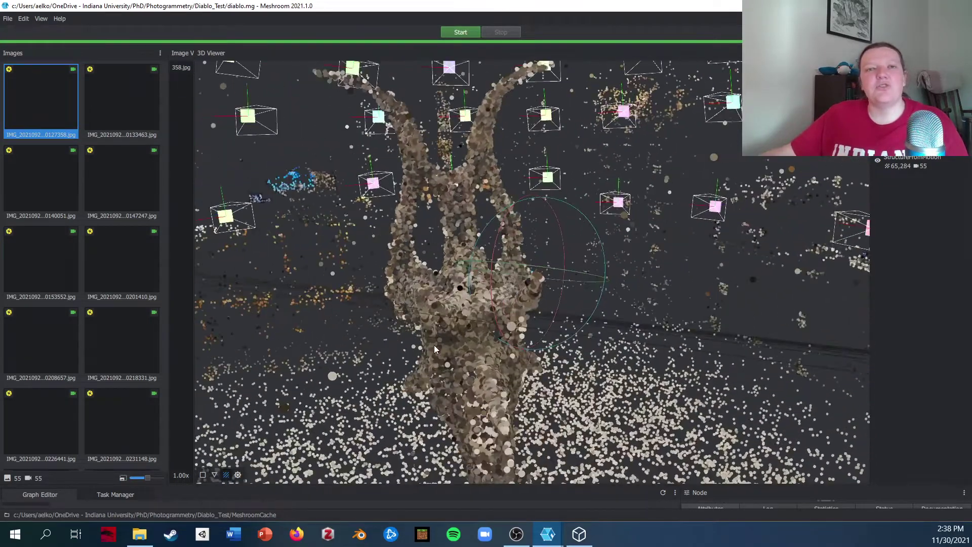
{"action": "scroll", "coordinate": [497, 329], "scroll_direction": "up", "scroll_amount": 3}
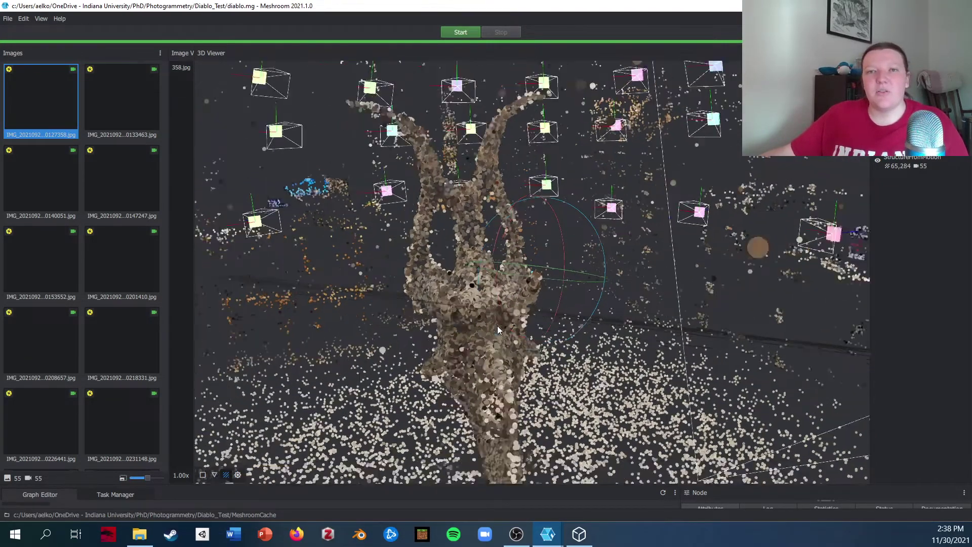
{"action": "scroll", "coordinate": [498, 329], "scroll_direction": "up", "scroll_amount": 3}
{"action": "scroll", "coordinate": [497, 329], "scroll_direction": "down", "scroll_amount": 5}
{"action": "mouse_move", "coordinate": [497, 329]}
{"action": "left_mouse_down"}
{"action": "mouse_move", "coordinate": [493, 200]}
{"action": "mouse_move", "coordinate": [405, 250]}
{"action": "left_mouse_up"}
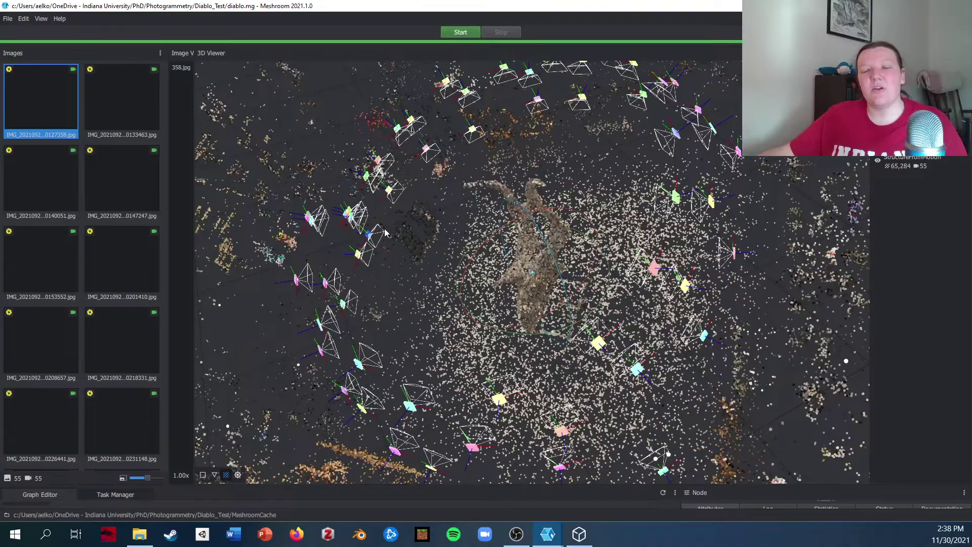
Orbit and zoom the 3D Viewer around the skull's sparse point cloud and camera ring
{"action": "mouse_move", "coordinate": [385, 233]}
{"action": "left_mouse_down"}
{"action": "mouse_move", "coordinate": [469, 181]}
{"action": "mouse_move", "coordinate": [483, 120]}
{"action": "mouse_move", "coordinate": [481, 224]}
{"action": "mouse_move", "coordinate": [540, 242]}
{"action": "mouse_move", "coordinate": [460, 242]}
{"action": "mouse_move", "coordinate": [585, 309]}
{"action": "mouse_move", "coordinate": [562, 283]}
{"action": "mouse_move", "coordinate": [553, 306]}
{"action": "mouse_move", "coordinate": [667, 171]}
{"action": "left_mouse_up"}
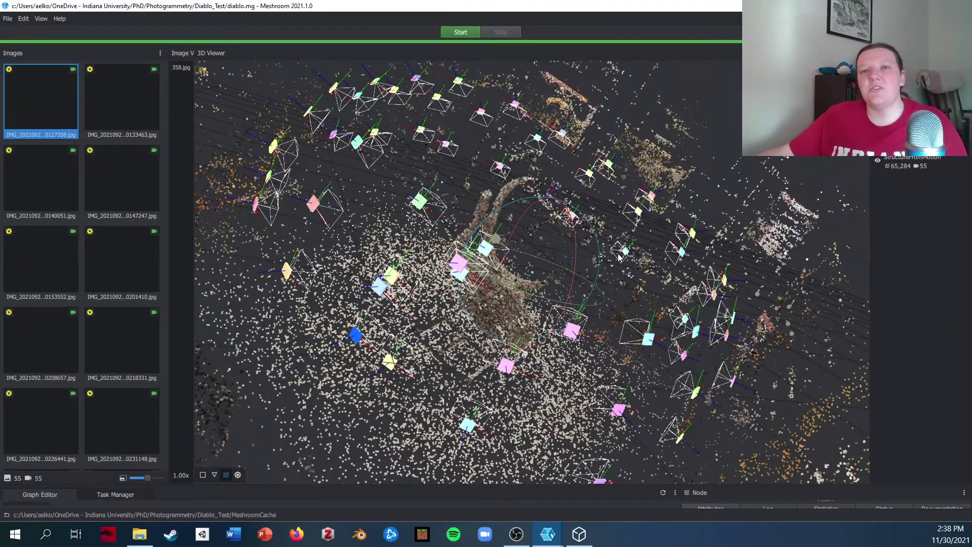
{"action": "mouse_move", "coordinate": [576, 245]}
{"action": "left_mouse_down"}
{"action": "mouse_move", "coordinate": [608, 279]}
{"action": "mouse_move", "coordinate": [628, 280]}
{"action": "mouse_move", "coordinate": [577, 322]}
{"action": "mouse_move", "coordinate": [619, 287]}
{"action": "mouse_move", "coordinate": [428, 290]}
{"action": "mouse_move", "coordinate": [472, 289]}
{"action": "left_mouse_up"}
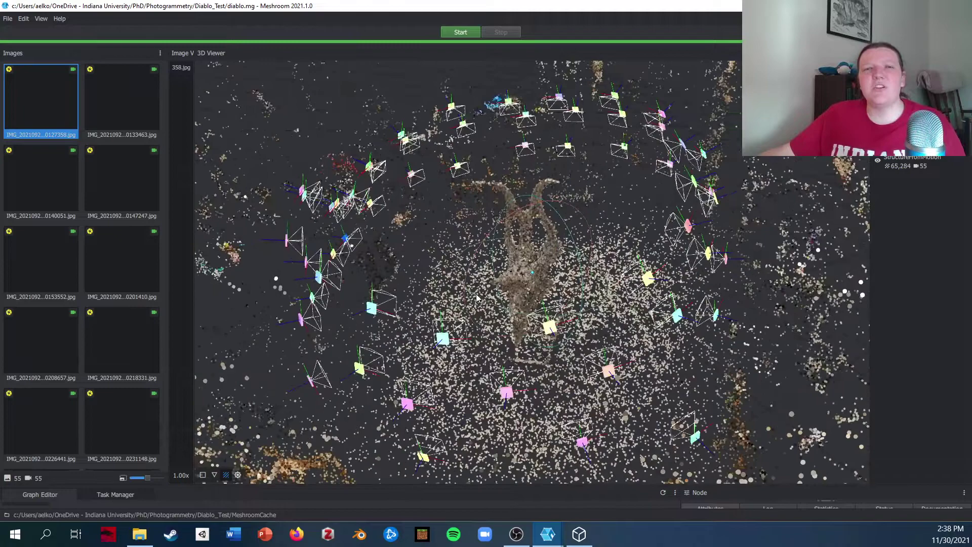
{"action": "scroll", "coordinate": [497, 273], "scroll_direction": "down", "scroll_amount": 5}
{"action": "scroll", "coordinate": [501, 271], "scroll_direction": "up", "scroll_amount": 3}
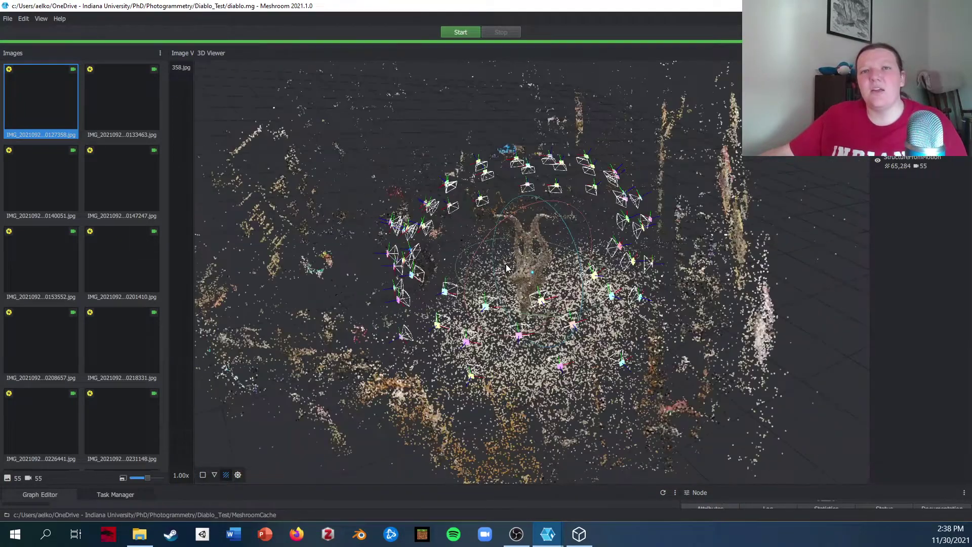
{"action": "scroll", "coordinate": [504, 269], "scroll_direction": "up", "scroll_amount": 2}
{"action": "scroll", "coordinate": [506, 267], "scroll_direction": "down", "scroll_amount": 5}
{"action": "mouse_move", "coordinate": [507, 267]}
{"action": "left_mouse_down"}
{"action": "mouse_move", "coordinate": [609, 208]}
{"action": "mouse_move", "coordinate": [474, 300]}
{"action": "mouse_move", "coordinate": [628, 157]}
{"action": "mouse_move", "coordinate": [545, 229]}
{"action": "left_mouse_up"}
{"action": "mouse_move", "coordinate": [471, 333]}
{"action": "left_mouse_down"}
{"action": "mouse_move", "coordinate": [467, 364]}
{"action": "mouse_move", "coordinate": [456, 362]}
{"action": "mouse_move", "coordinate": [466, 329]}
{"action": "mouse_move", "coordinate": [560, 217]}
{"action": "mouse_move", "coordinate": [632, 230]}
{"action": "mouse_move", "coordinate": [737, 295]}
{"action": "mouse_move", "coordinate": [435, 248]}
{"action": "mouse_move", "coordinate": [449, 245]}
{"action": "left_mouse_up"}
{"action": "scroll", "coordinate": [450, 245], "scroll_direction": "up", "scroll_amount": 5}
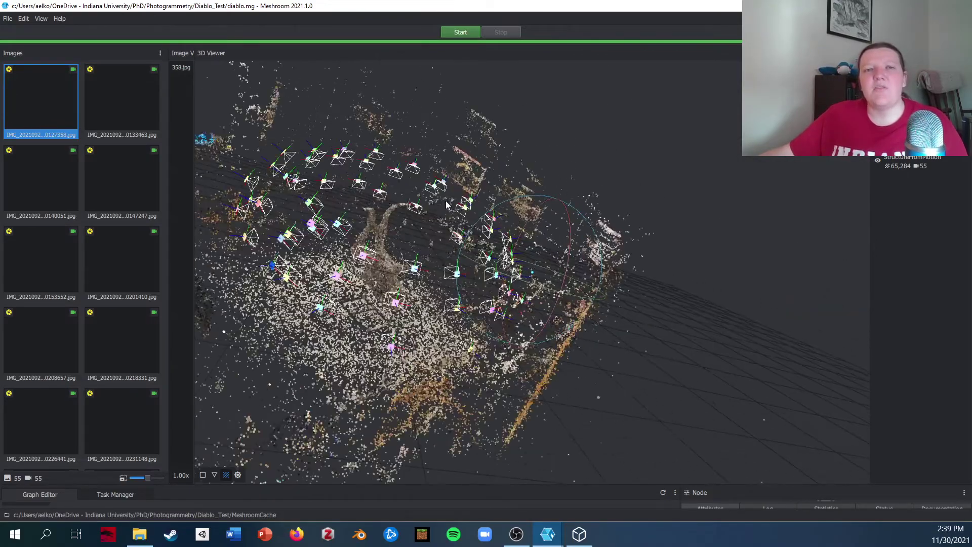
{"action": "left_click_drag", "start_coordinate": [446, 205], "coordinate": [483, 290]}
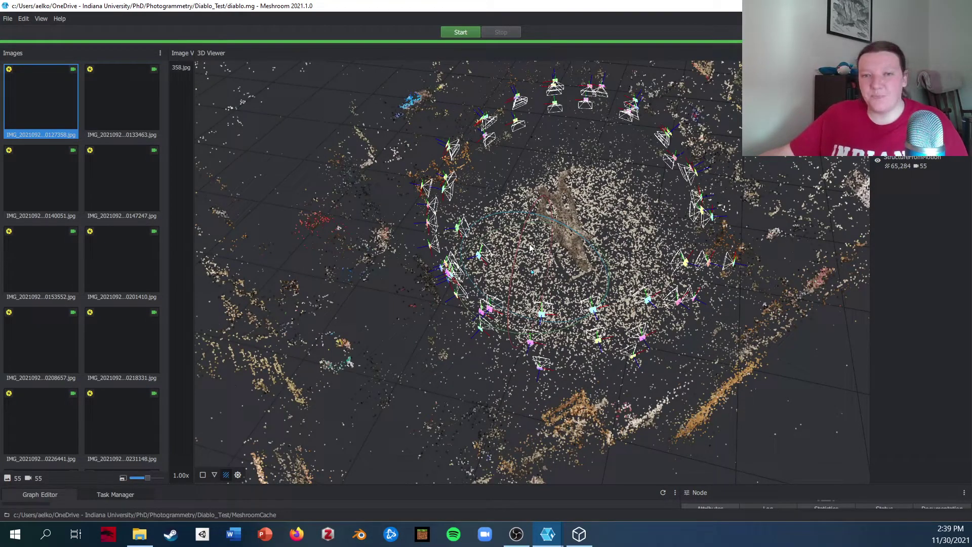
{"action": "scroll", "coordinate": [594, 247], "scroll_direction": "down", "scroll_amount": 2}
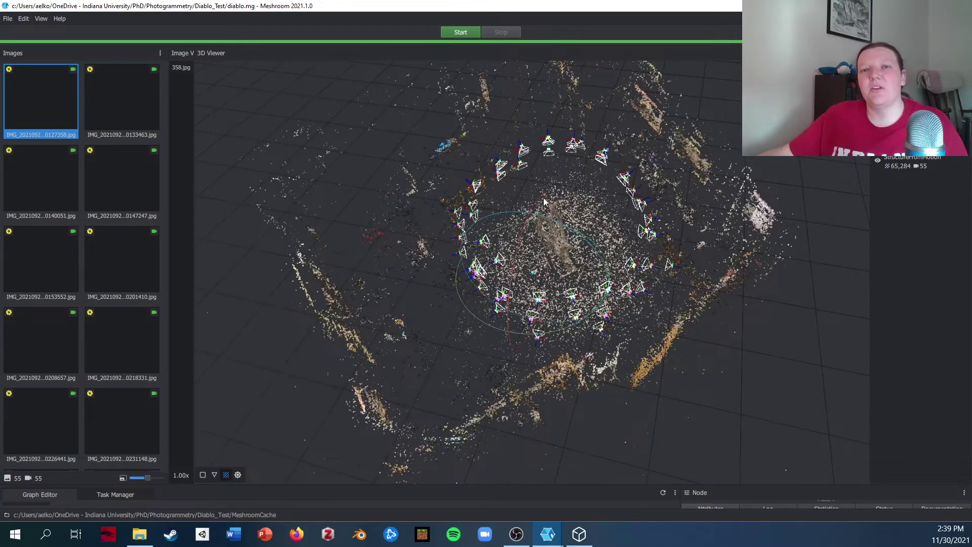
Dismiss the Fit All/Reset View menu unused and orbit to a top-down angle
{"action": "right_click", "coordinate": [623, 171]}
{"action": "scroll", "coordinate": [562, 231], "scroll_direction": "up", "scroll_amount": 1}
{"action": "scroll", "coordinate": [562, 230], "scroll_direction": "up", "scroll_amount": 2}
{"action": "scroll", "coordinate": [562, 230], "scroll_direction": "up", "scroll_amount": 2}
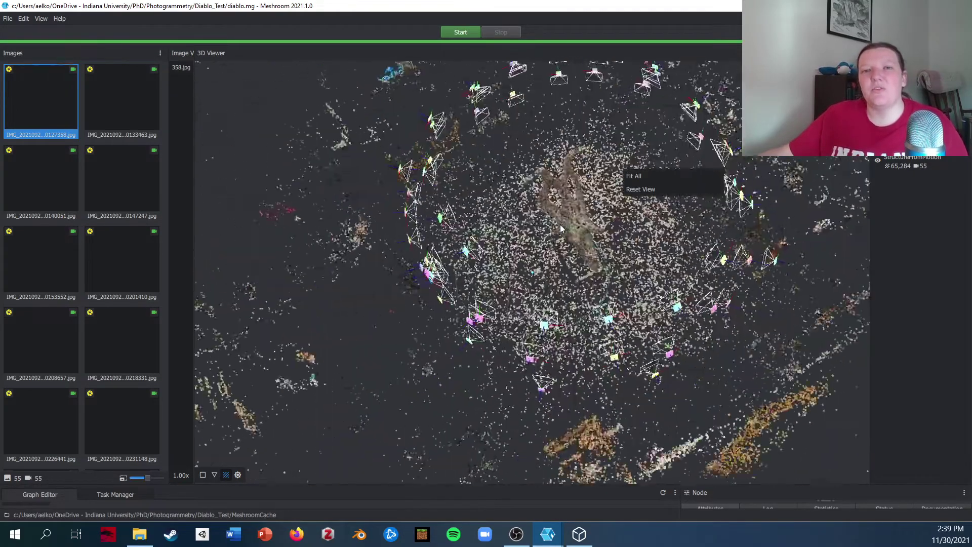
{"action": "scroll", "coordinate": [560, 228], "scroll_direction": "up", "scroll_amount": 2}
{"action": "left_click", "coordinate": [501, 226]}
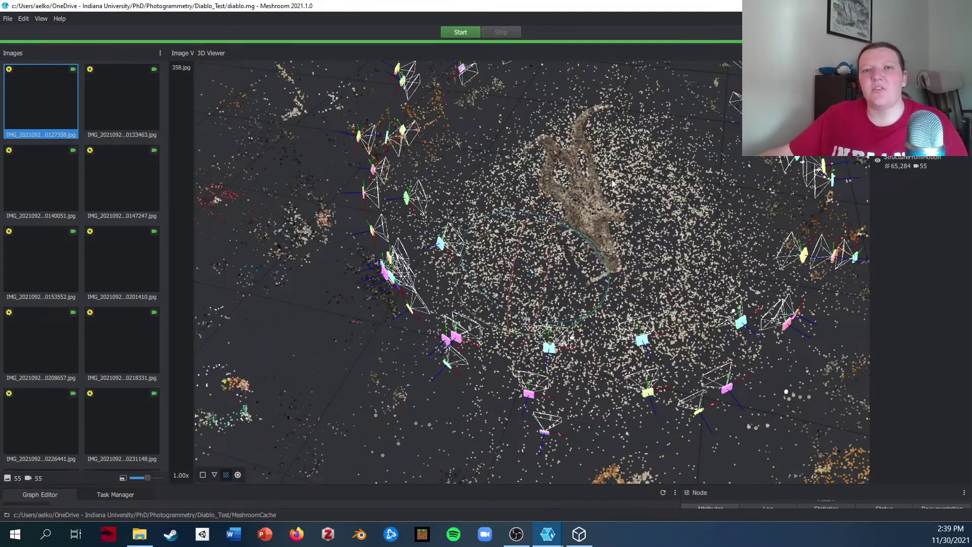
{"action": "mouse_move", "coordinate": [613, 184]}
{"action": "left_mouse_down"}
{"action": "mouse_move", "coordinate": [586, 208]}
{"action": "mouse_move", "coordinate": [604, 168]}
{"action": "mouse_move", "coordinate": [579, 260]}
{"action": "mouse_move", "coordinate": [566, 193]}
{"action": "mouse_move", "coordinate": [650, 280]}
{"action": "mouse_move", "coordinate": [645, 233]}
{"action": "left_mouse_up"}
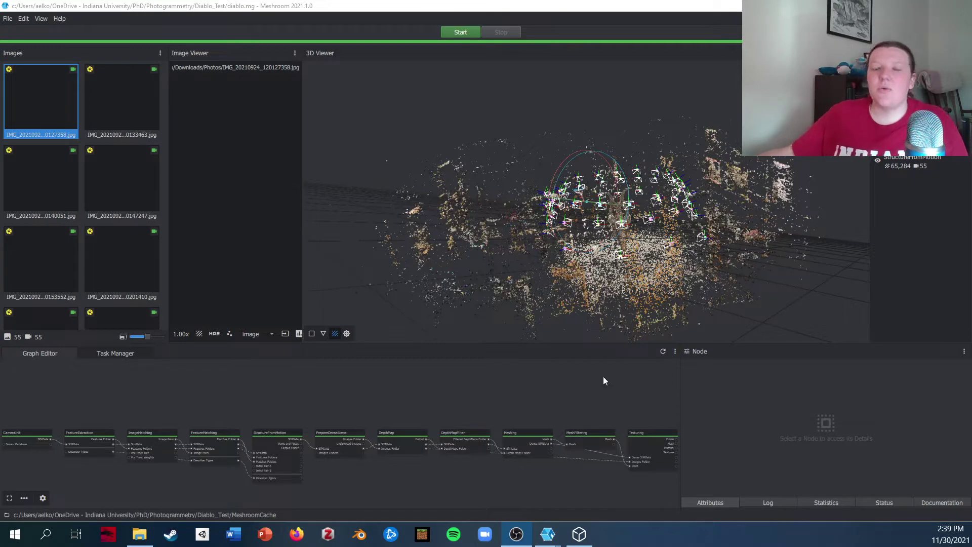
Zoom the Graph Editor onto the Texturing node and open its output folder
{"action": "left_click_drag", "start_coordinate": [711, 249], "coordinate": [697, 271]}
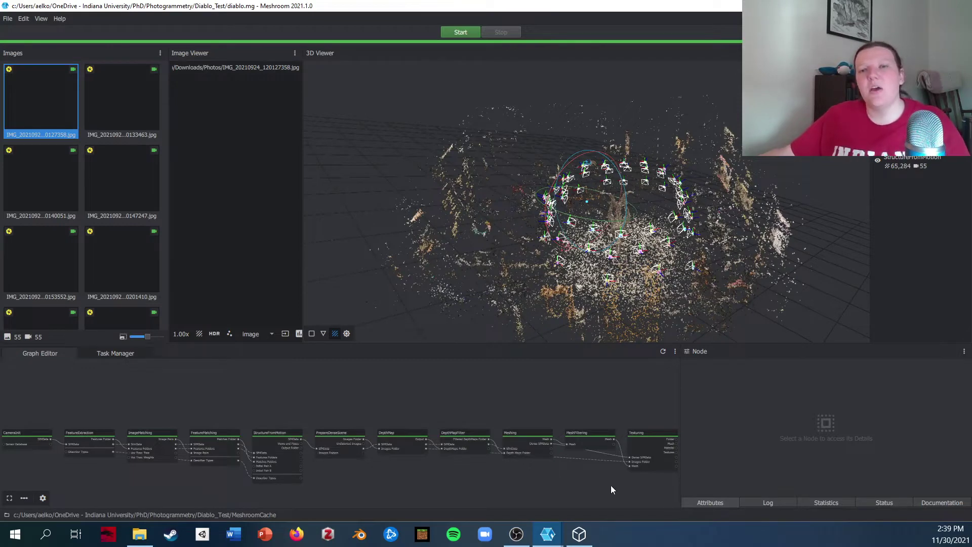
{"action": "scroll", "coordinate": [608, 485], "scroll_direction": "up", "scroll_amount": 2}
{"action": "scroll", "coordinate": [569, 482], "scroll_direction": "up", "scroll_amount": 1}
{"action": "middle_click_drag", "start_coordinate": [569, 482], "coordinate": [445, 495]}
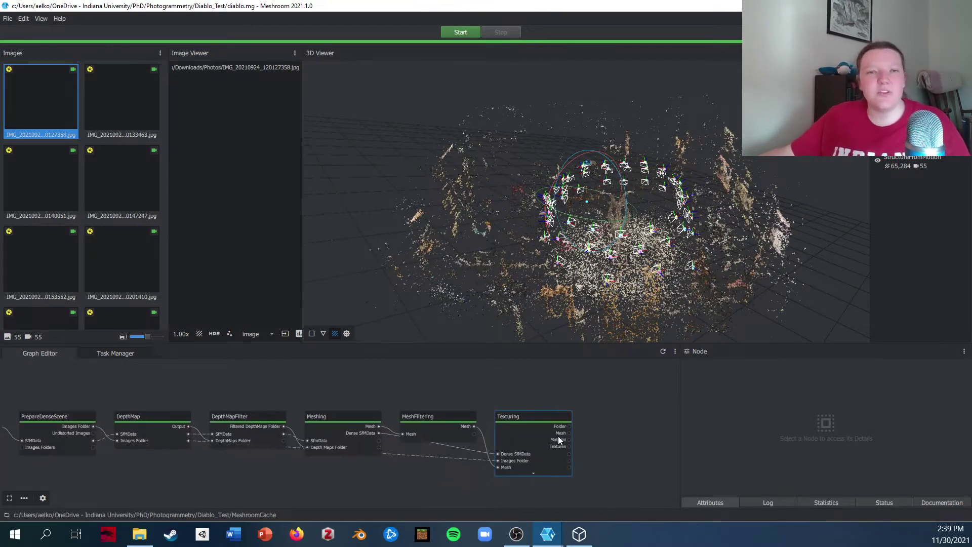
{"action": "right_click", "coordinate": [509, 427]}
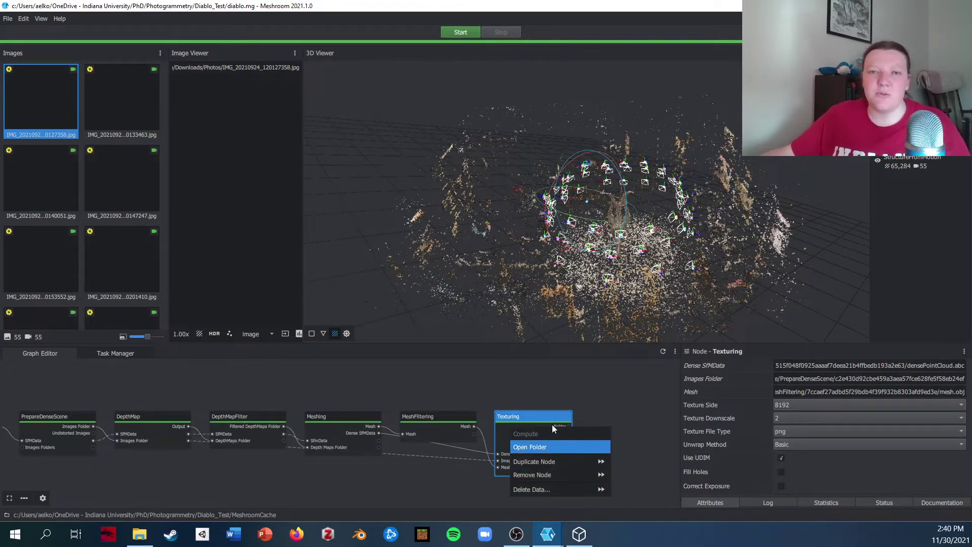
{"action": "left_click", "coordinate": [615, 395]}
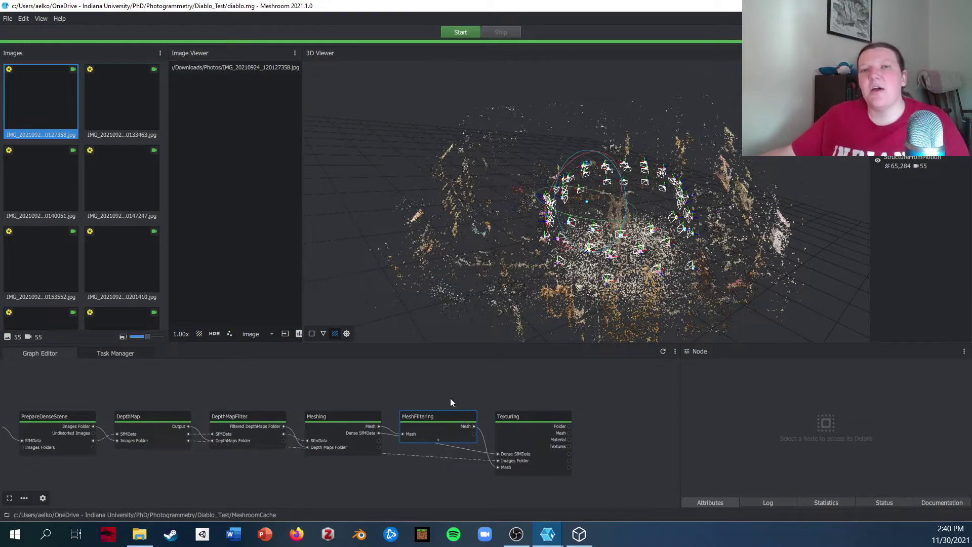
Orbit the point cloud through several angles, then bring the MeshroomCache Explorer window onscreen
{"action": "mouse_move", "coordinate": [725, 207]}
{"action": "left_mouse_down"}
{"action": "mouse_move", "coordinate": [709, 250]}
{"action": "mouse_move", "coordinate": [687, 195]}
{"action": "left_mouse_up"}
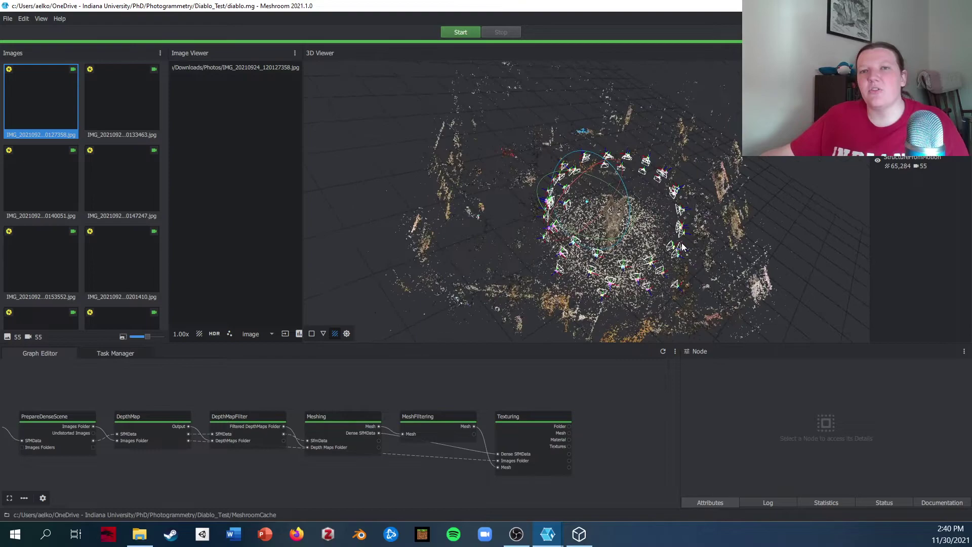
{"action": "left_click_drag", "start_coordinate": [626, 241], "coordinate": [544, 101]}
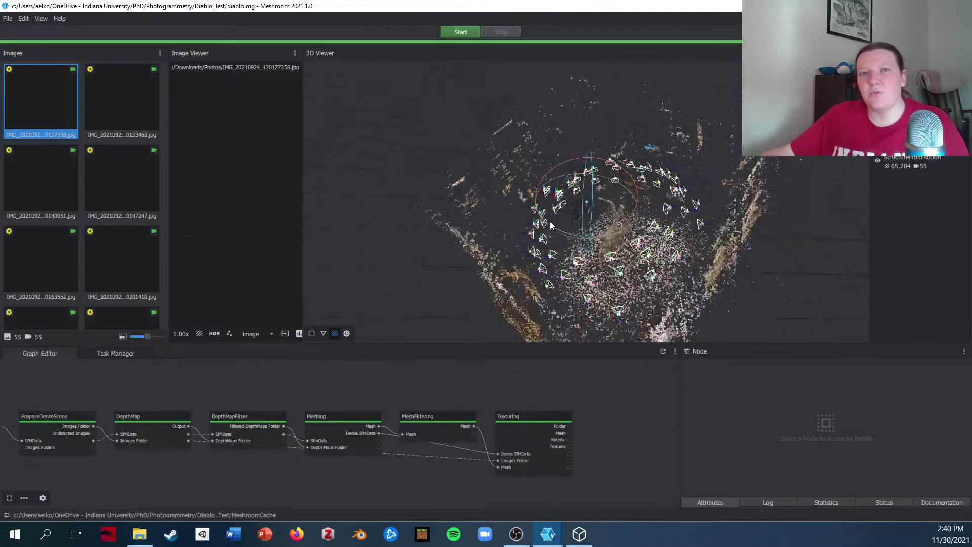
{"action": "left_click_drag", "start_coordinate": [551, 288], "coordinate": [656, 272]}
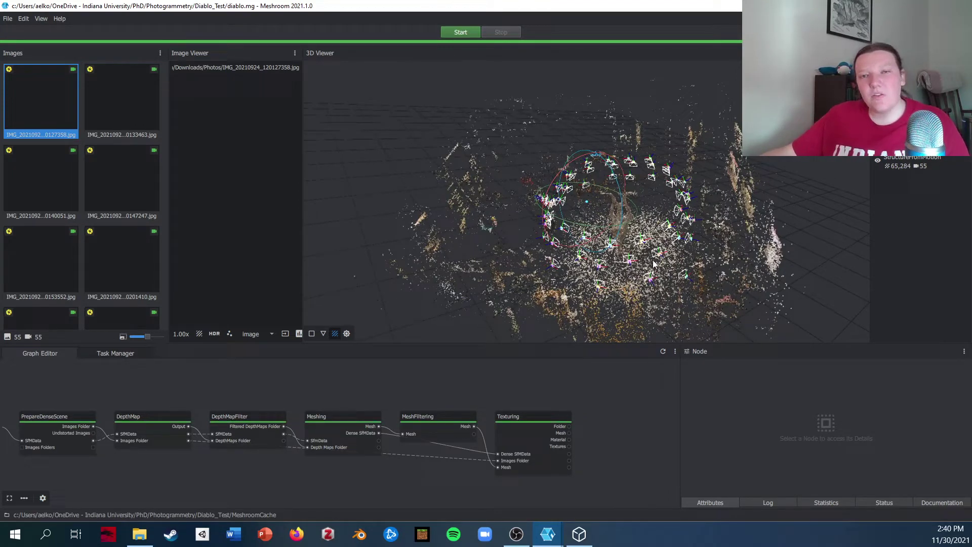
{"action": "left_click_drag", "start_coordinate": [680, 215], "coordinate": [682, 246]}
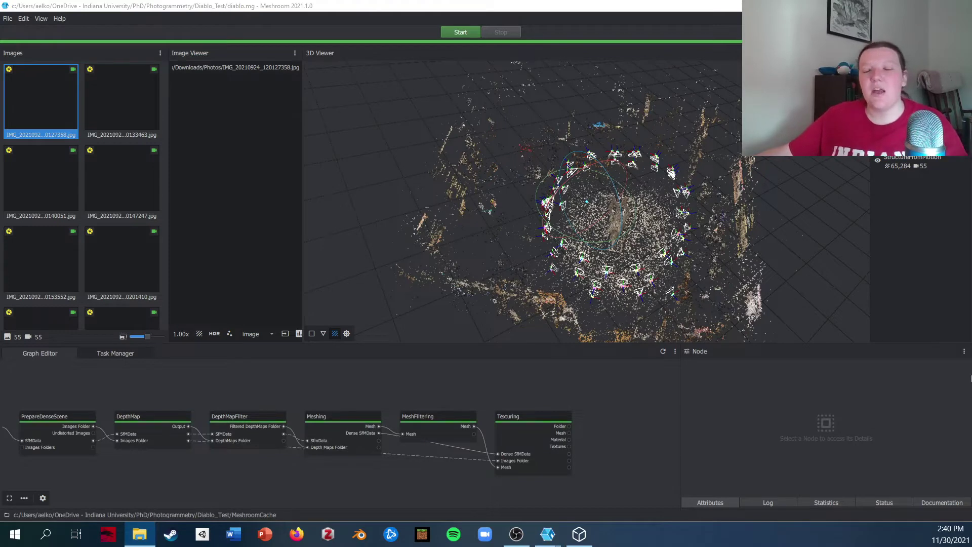
{"action": "left_click_drag", "start_coordinate": [971, 114], "coordinate": [555, 27]}
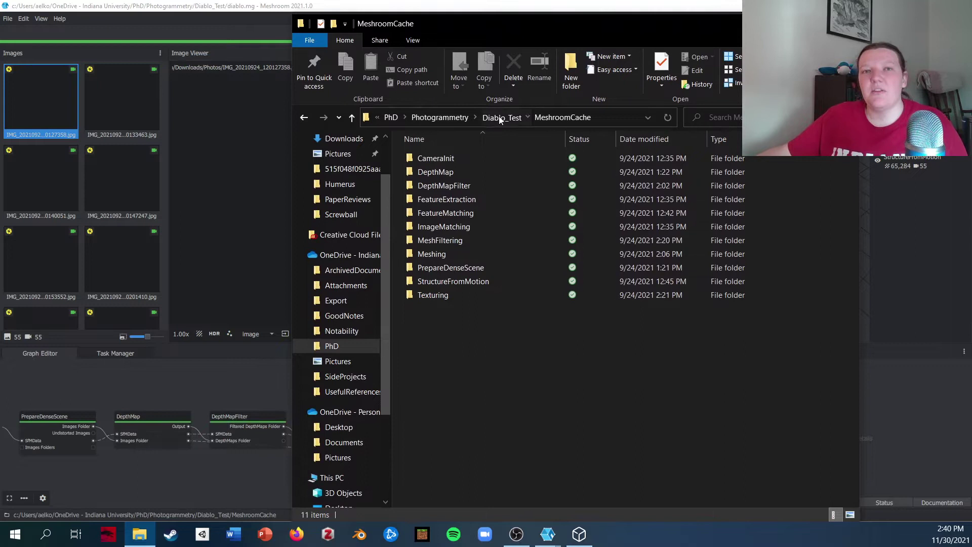
Browse the StructureFromMotion cache folder to check sfm.abc, then return to Meshroom
{"action": "left_click", "coordinate": [500, 117]}
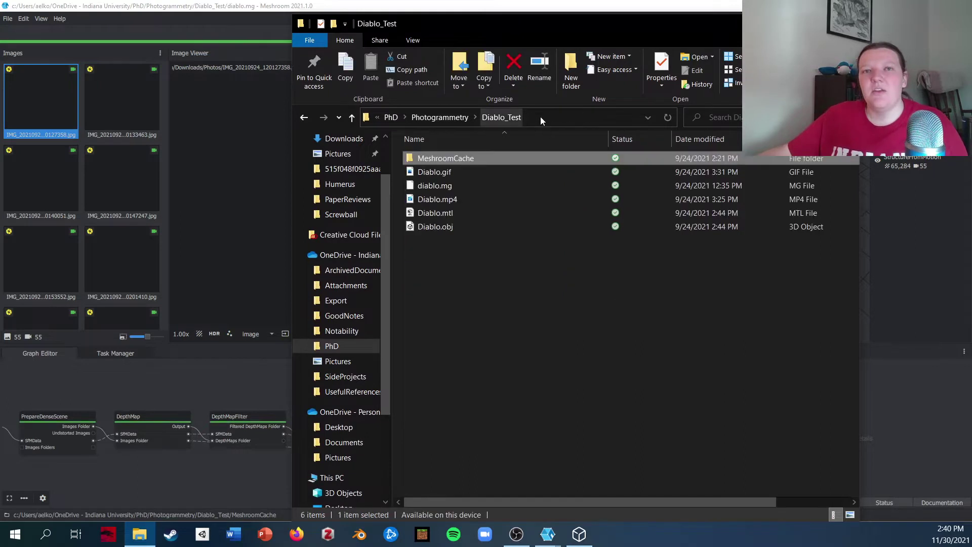
{"action": "double_click", "coordinate": [480, 159]}
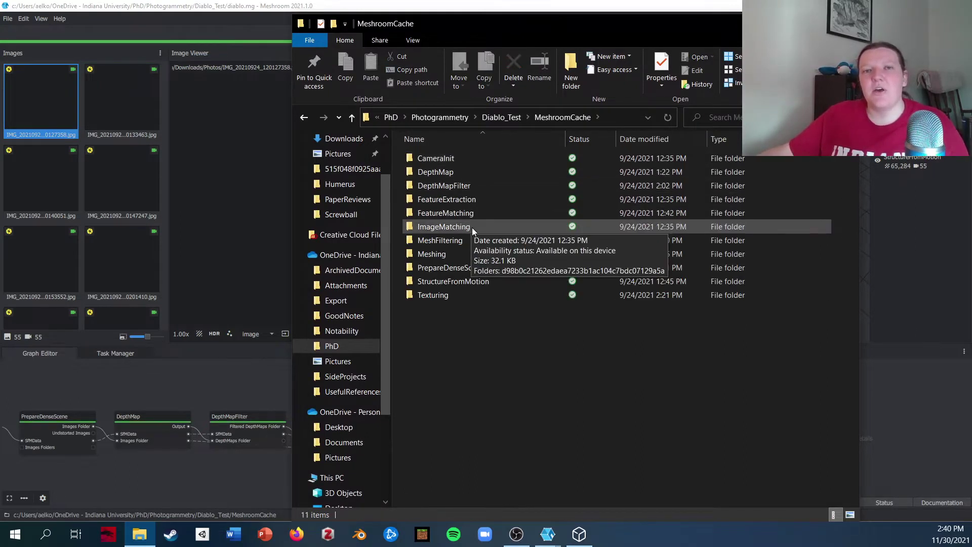
{"action": "double_click", "coordinate": [452, 277]}
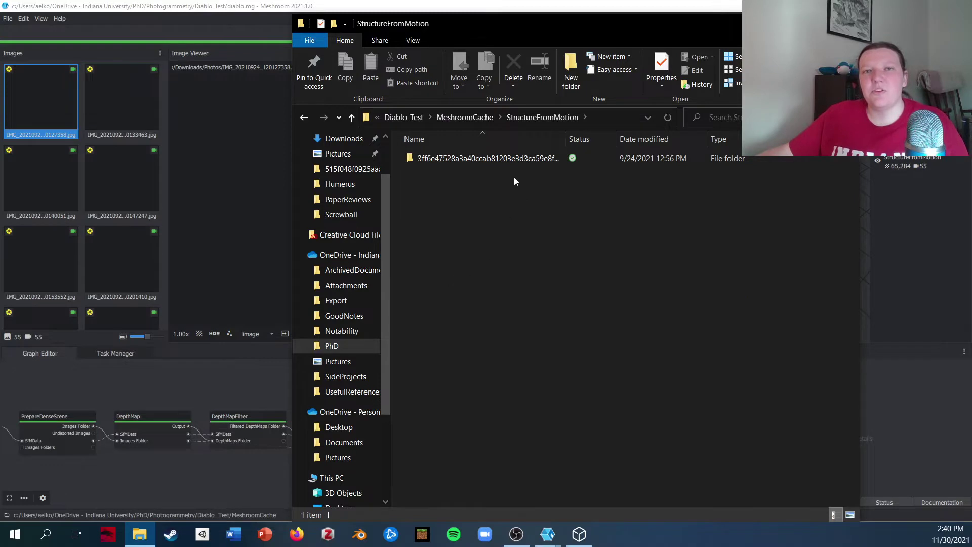
{"action": "double_click", "coordinate": [520, 160]}
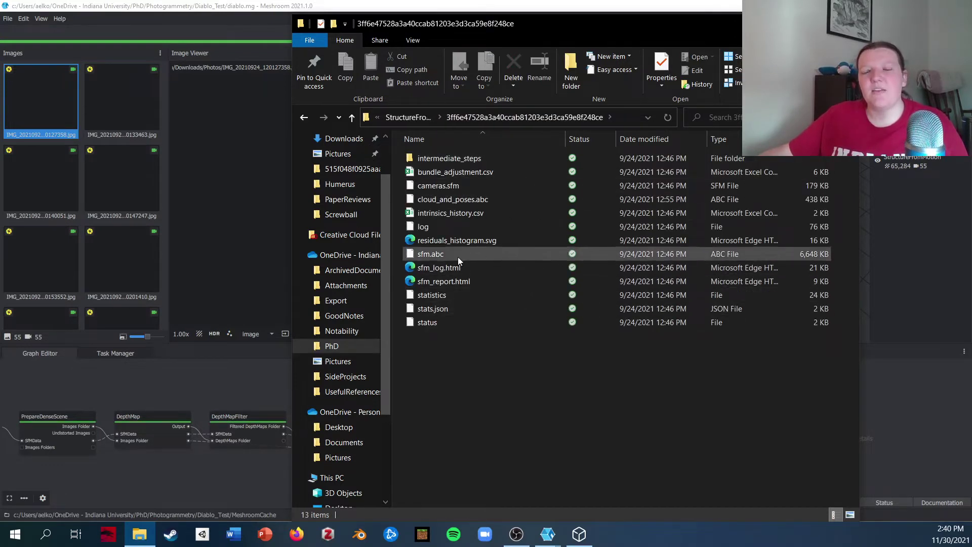
{"action": "left_click", "coordinate": [458, 254]}
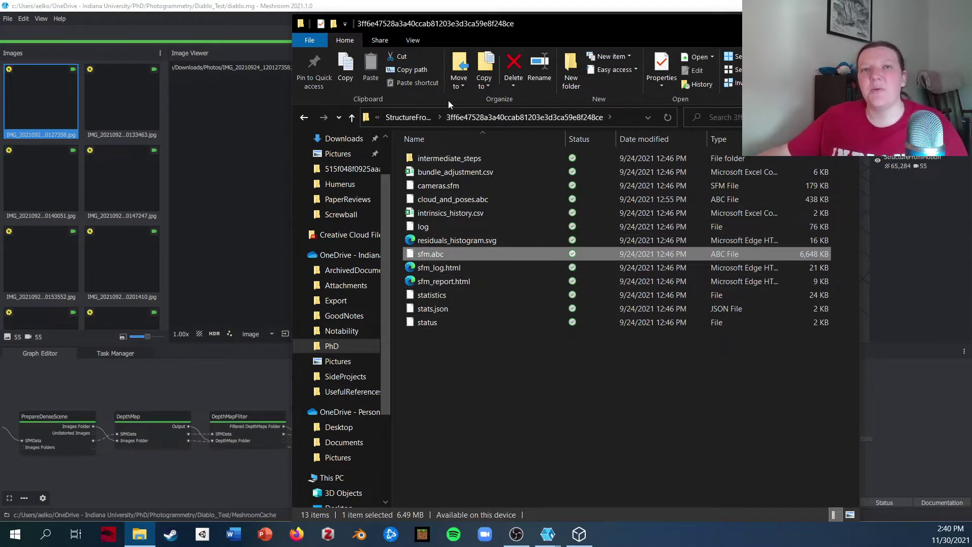
{"action": "left_click", "coordinate": [412, 118]}
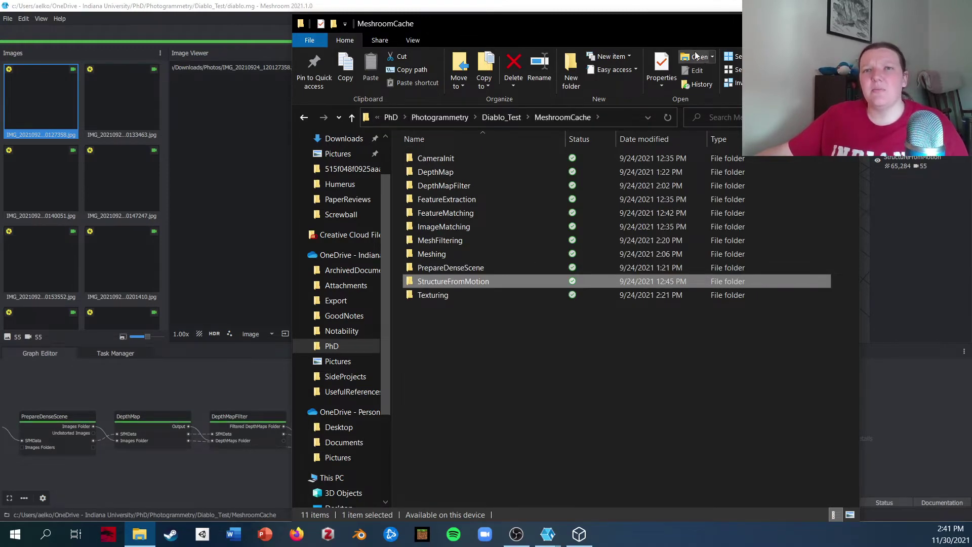
{"action": "key", "text": "super+shift+Right"}
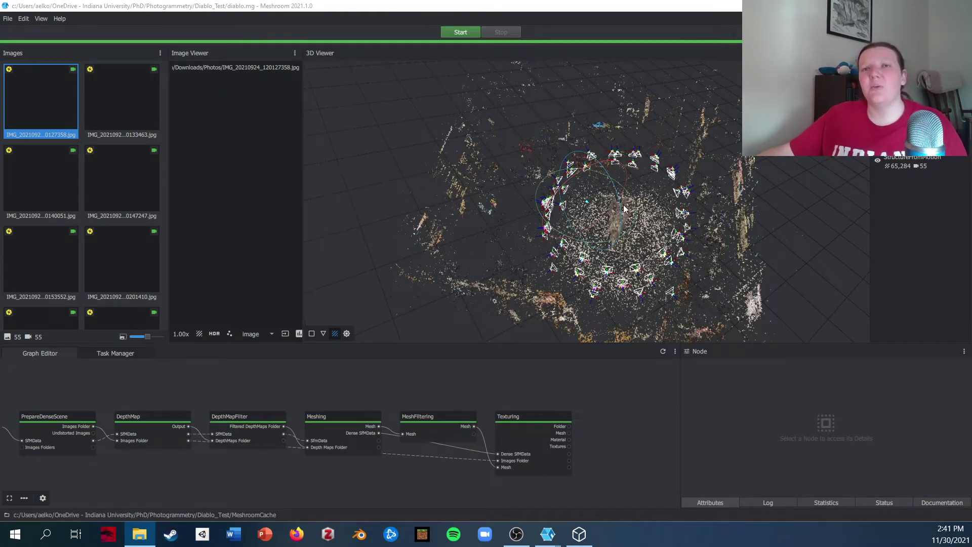
Open the Texturing cache folder, preview texture_1001.png, and select texturedMesh.mtl and texturedMesh.obj
{"action": "left_click_drag", "start_coordinate": [971, 26], "coordinate": [554, 26]}
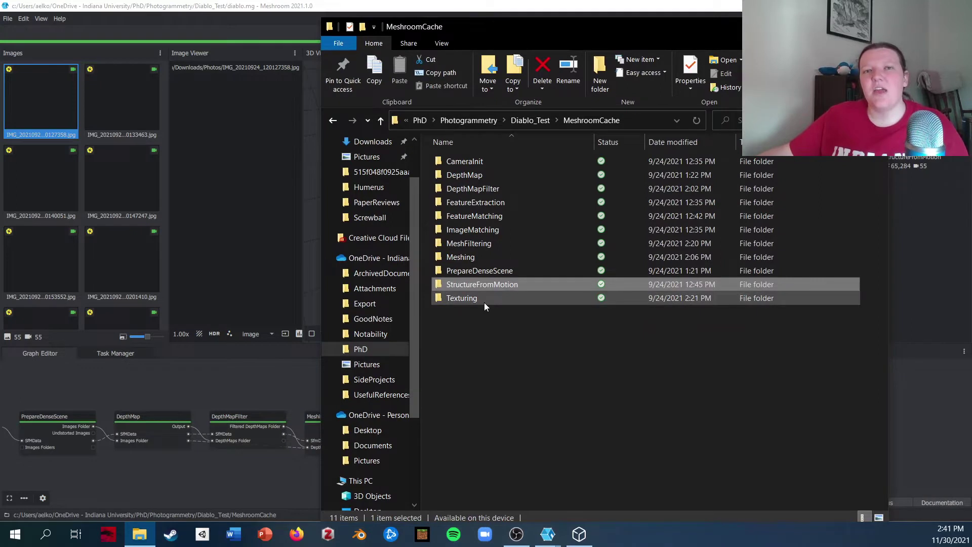
{"action": "double_click", "coordinate": [484, 298]}
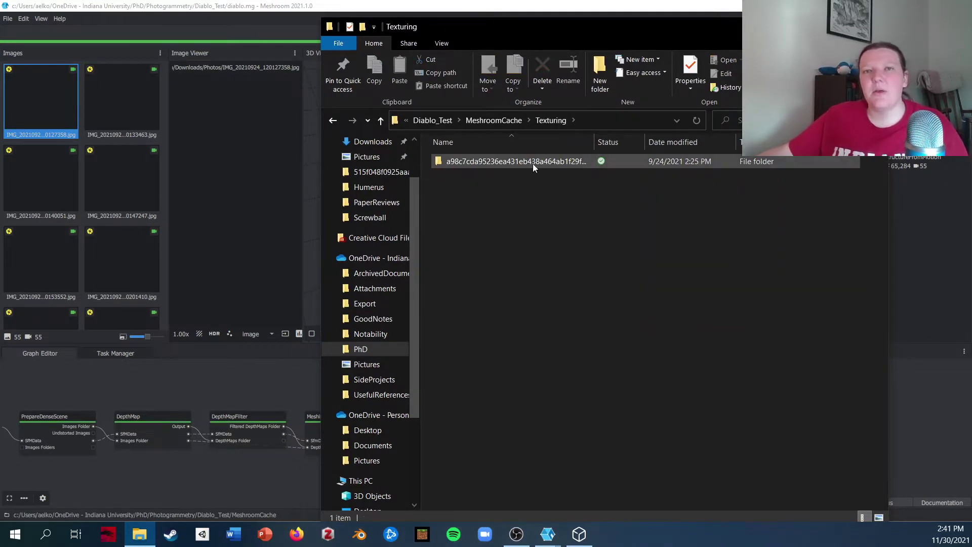
{"action": "double_click", "coordinate": [533, 163]}
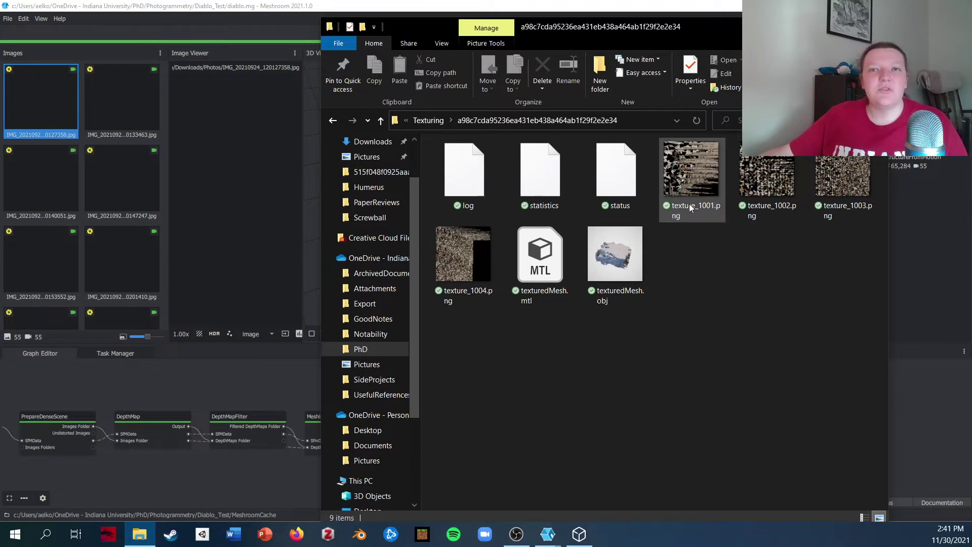
{"action": "mouse_move", "coordinate": [841, 176]}
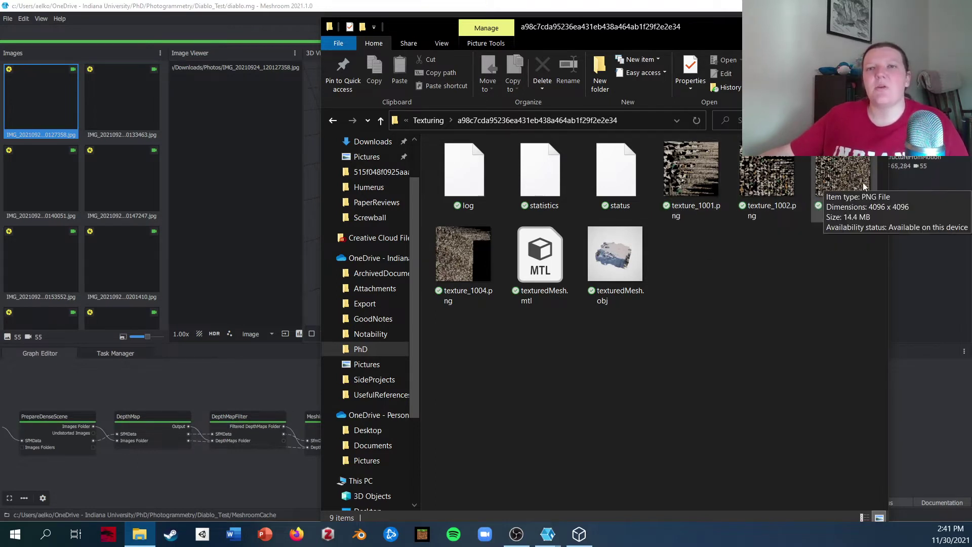
{"action": "left_click", "coordinate": [713, 187]}
{"action": "double_click", "coordinate": [713, 186]}
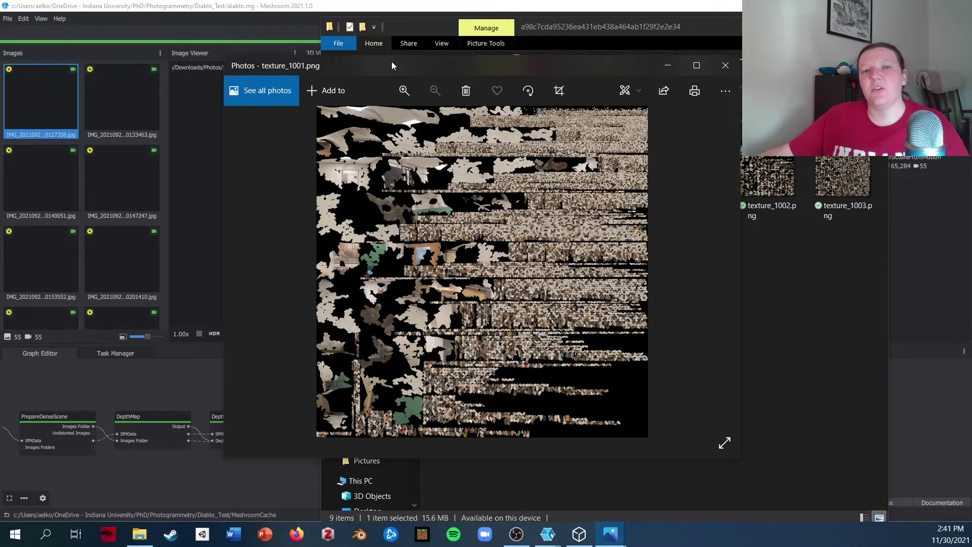
{"action": "key", "text": "alt+F4"}
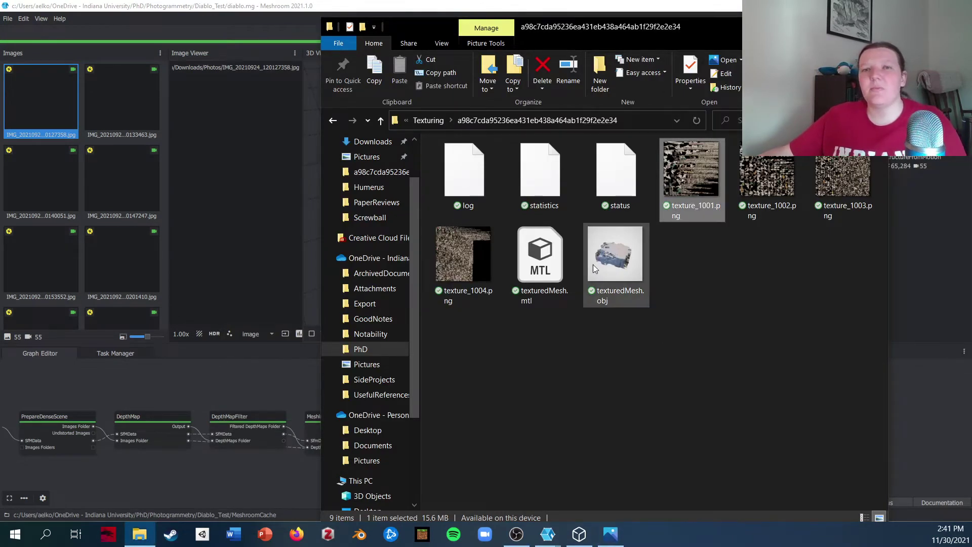
{"action": "left_click", "coordinate": [560, 290]}
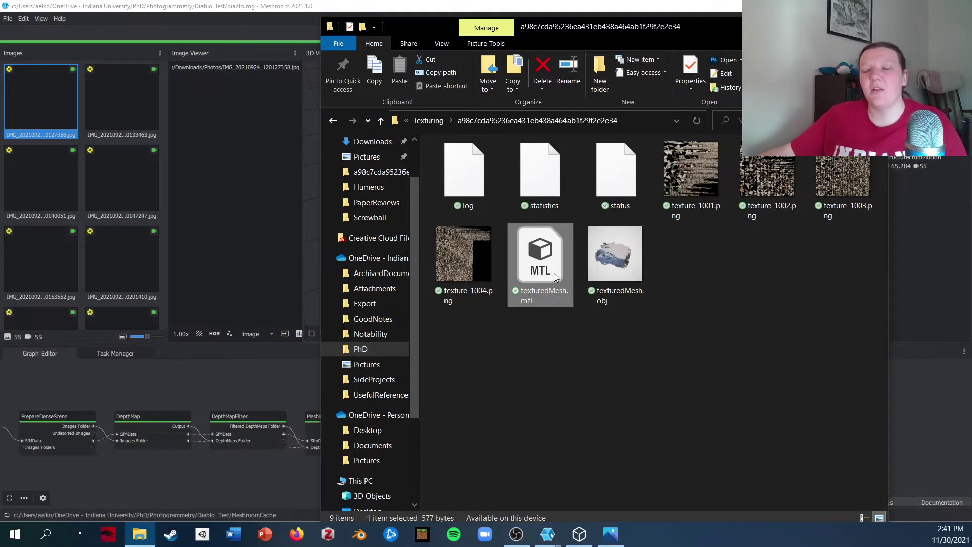
{"action": "mouse_move", "coordinate": [540, 264]}
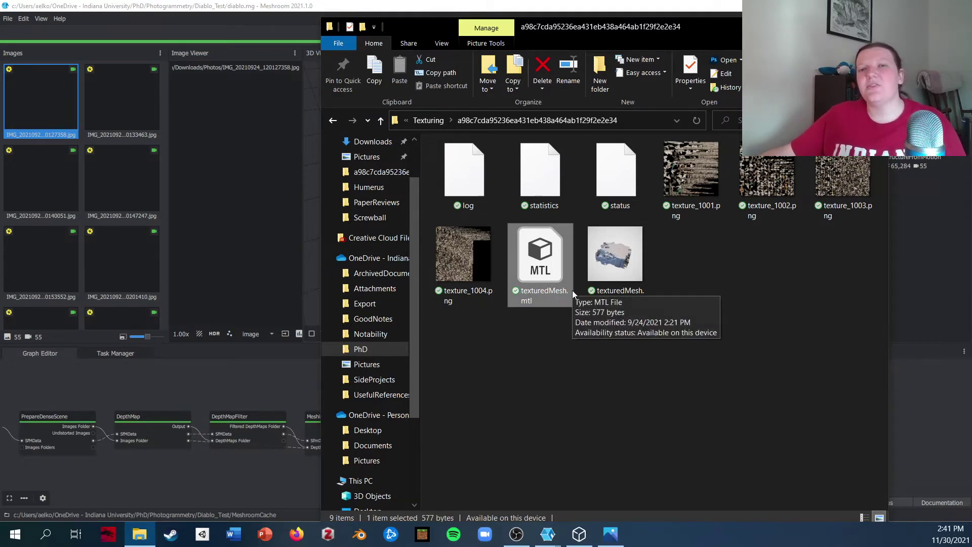
{"action": "left_click", "coordinate": [629, 260]}
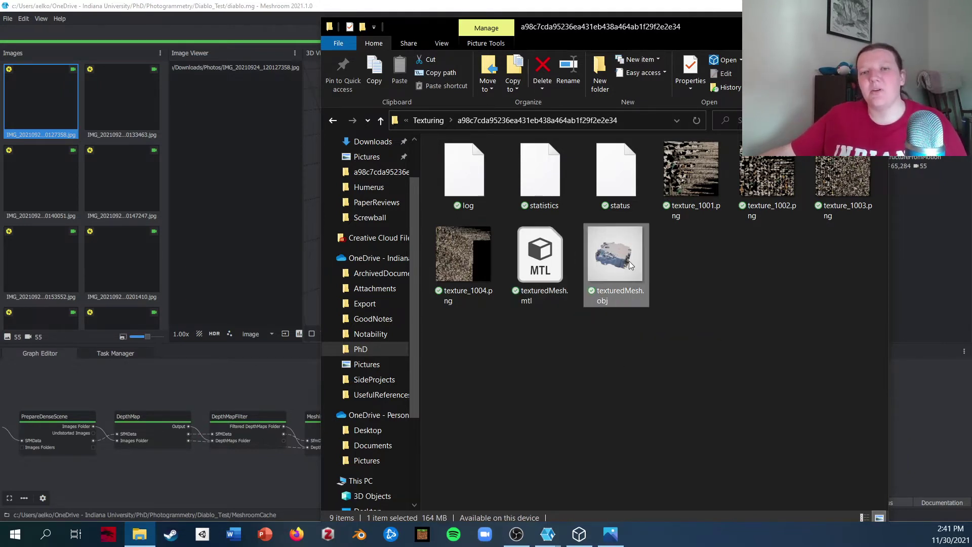
Open texturedMesh.obj in 3D Viewer and orbit and zoom around the textured skull
{"action": "double_click", "coordinate": [629, 260]}
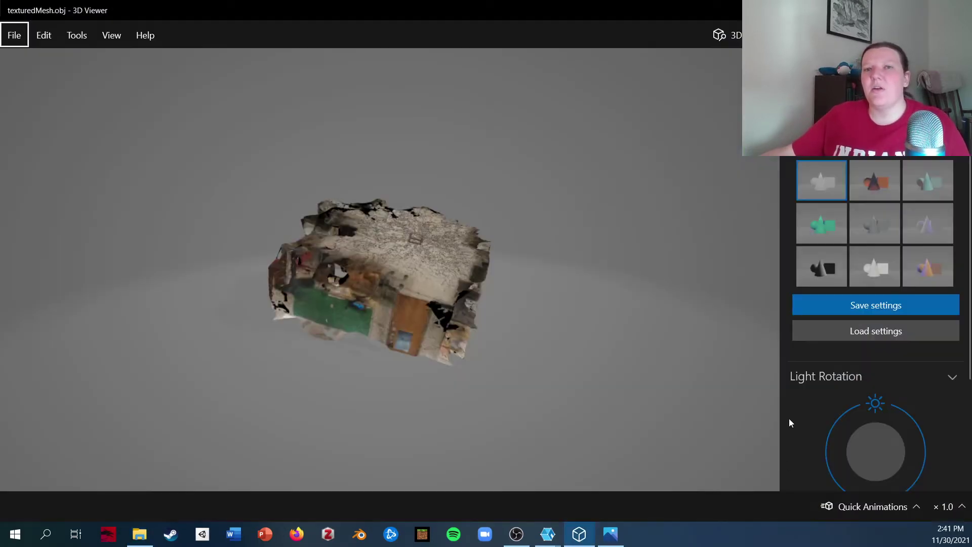
{"action": "mouse_move", "coordinate": [536, 363]}
{"action": "left_mouse_down"}
{"action": "mouse_move", "coordinate": [431, 342]}
{"action": "mouse_move", "coordinate": [442, 260]}
{"action": "mouse_move", "coordinate": [438, 309]}
{"action": "mouse_move", "coordinate": [442, 275]}
{"action": "left_mouse_up"}
{"action": "scroll", "coordinate": [411, 314], "scroll_direction": "up", "scroll_amount": 5}
{"action": "scroll", "coordinate": [466, 317], "scroll_direction": "up", "scroll_amount": 3}
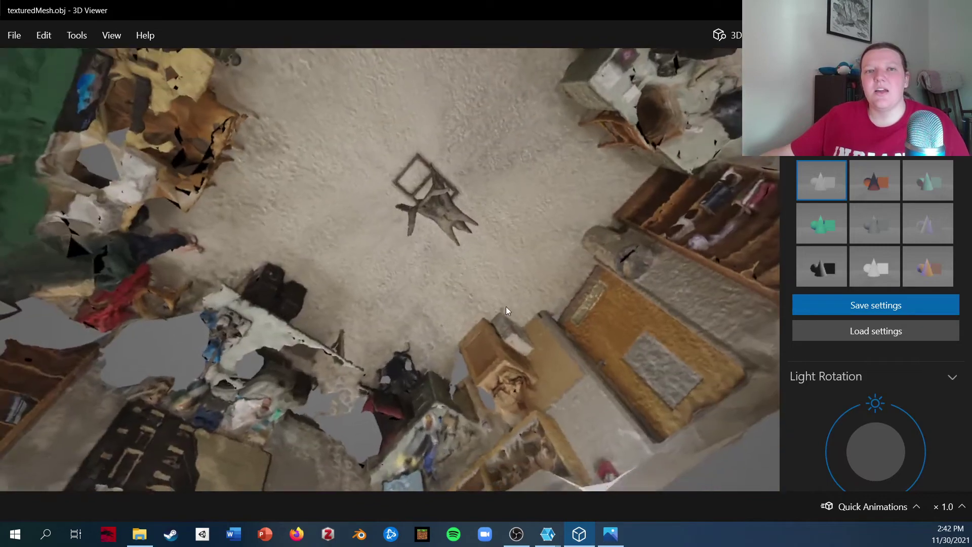
{"action": "left_click_drag", "start_coordinate": [574, 308], "coordinate": [354, 140]}
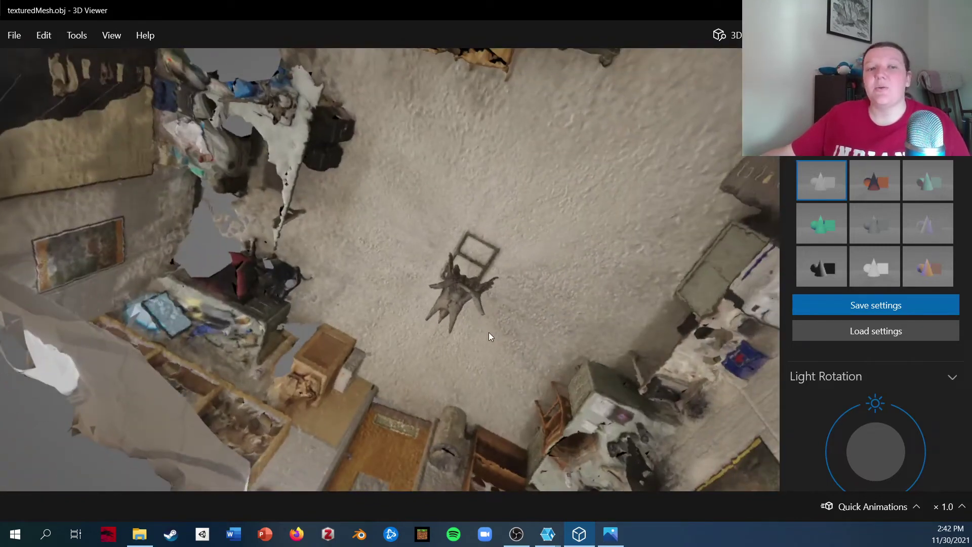
{"action": "mouse_move", "coordinate": [509, 321]}
{"action": "left_mouse_down"}
{"action": "mouse_move", "coordinate": [500, 259]}
{"action": "mouse_move", "coordinate": [516, 290]}
{"action": "mouse_move", "coordinate": [554, 277]}
{"action": "mouse_move", "coordinate": [350, 260]}
{"action": "mouse_move", "coordinate": [467, 272]}
{"action": "mouse_move", "coordinate": [403, 282]}
{"action": "mouse_move", "coordinate": [376, 247]}
{"action": "mouse_move", "coordinate": [456, 154]}
{"action": "mouse_move", "coordinate": [424, 224]}
{"action": "mouse_move", "coordinate": [368, 257]}
{"action": "mouse_move", "coordinate": [403, 251]}
{"action": "mouse_move", "coordinate": [408, 259]}
{"action": "mouse_move", "coordinate": [421, 244]}
{"action": "mouse_move", "coordinate": [278, 262]}
{"action": "mouse_move", "coordinate": [224, 239]}
{"action": "mouse_move", "coordinate": [226, 230]}
{"action": "mouse_move", "coordinate": [342, 239]}
{"action": "mouse_move", "coordinate": [250, 233]}
{"action": "mouse_move", "coordinate": [452, 191]}
{"action": "mouse_move", "coordinate": [458, 207]}
{"action": "mouse_move", "coordinate": [584, 195]}
{"action": "left_mouse_up"}
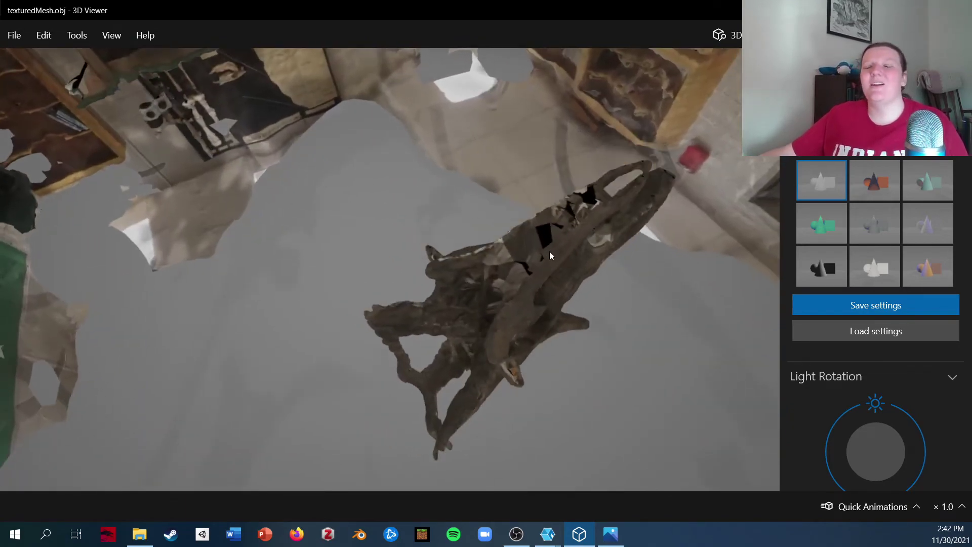
{"action": "mouse_move", "coordinate": [580, 258]}
{"action": "left_mouse_down"}
{"action": "mouse_move", "coordinate": [594, 272]}
{"action": "mouse_move", "coordinate": [616, 272]}
{"action": "mouse_move", "coordinate": [601, 280]}
{"action": "mouse_move", "coordinate": [645, 250]}
{"action": "mouse_move", "coordinate": [603, 208]}
{"action": "mouse_move", "coordinate": [549, 187]}
{"action": "mouse_move", "coordinate": [530, 126]}
{"action": "mouse_move", "coordinate": [483, 117]}
{"action": "mouse_move", "coordinate": [489, 225]}
{"action": "mouse_move", "coordinate": [494, 175]}
{"action": "left_mouse_up"}
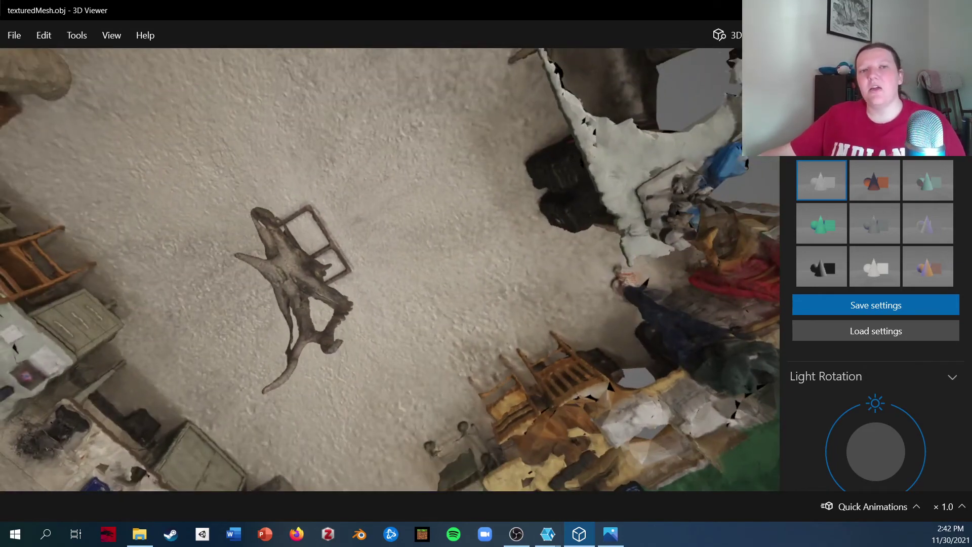
Close 3D Viewer, return to Meshroom and rotate the sparse point cloud
{"action": "key", "text": "alt+F4"}
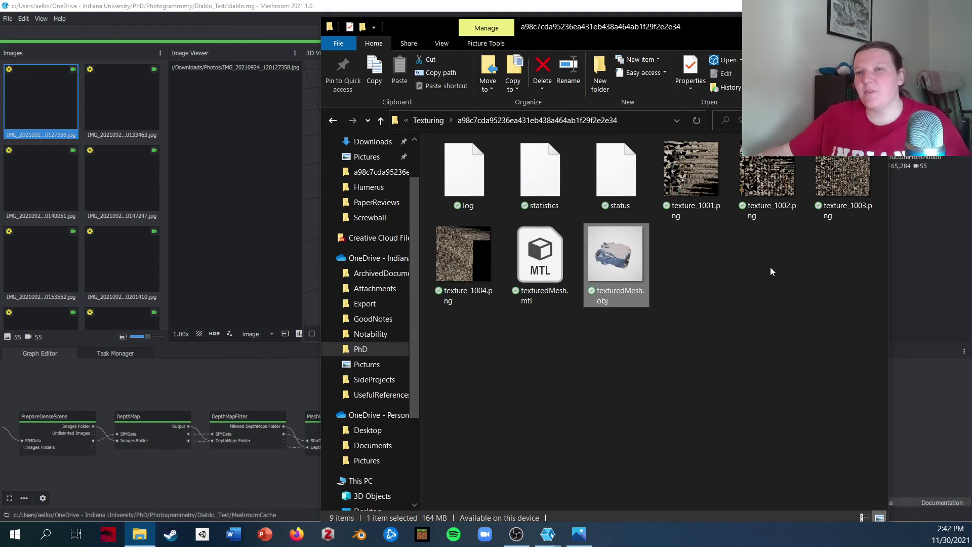
{"action": "key", "text": "alt+Tab"}
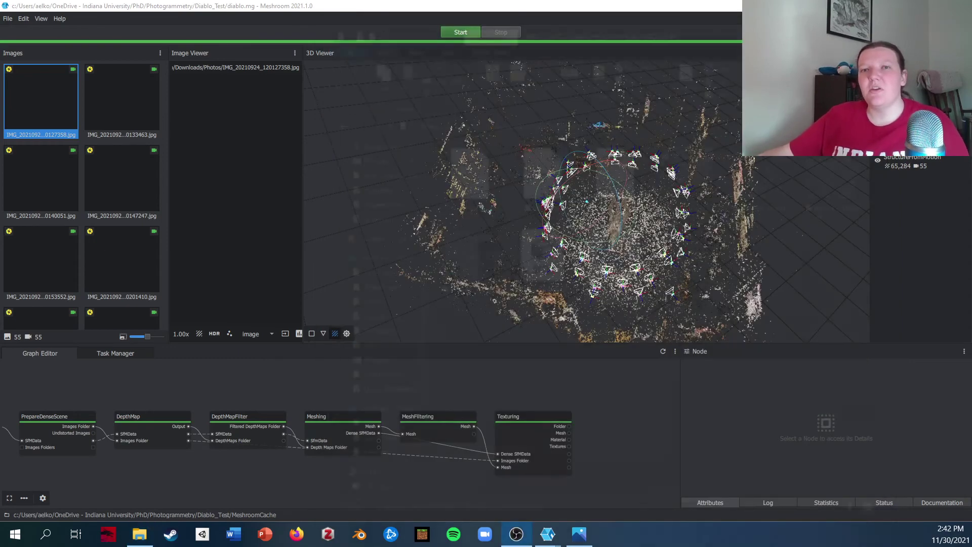
{"action": "left_click_drag", "start_coordinate": [806, 300], "coordinate": [607, 259]}
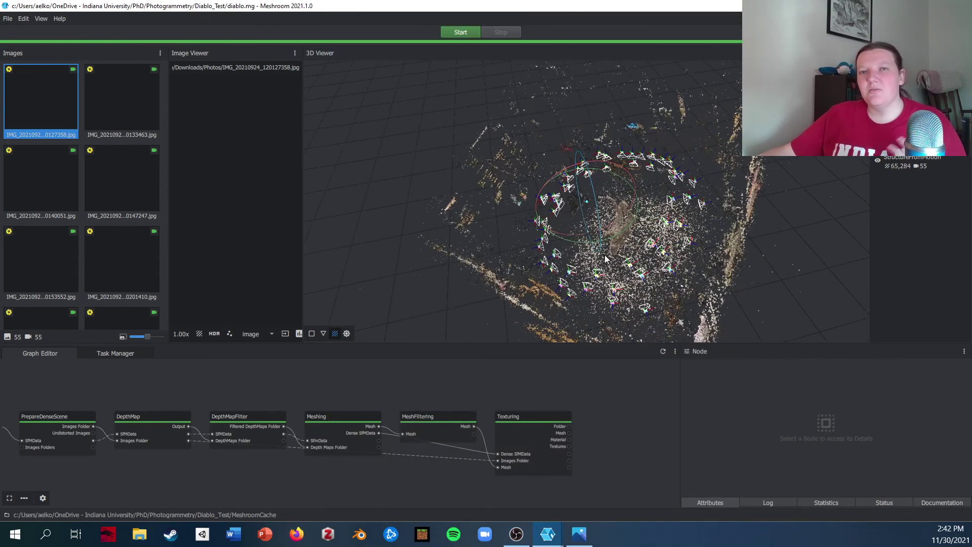